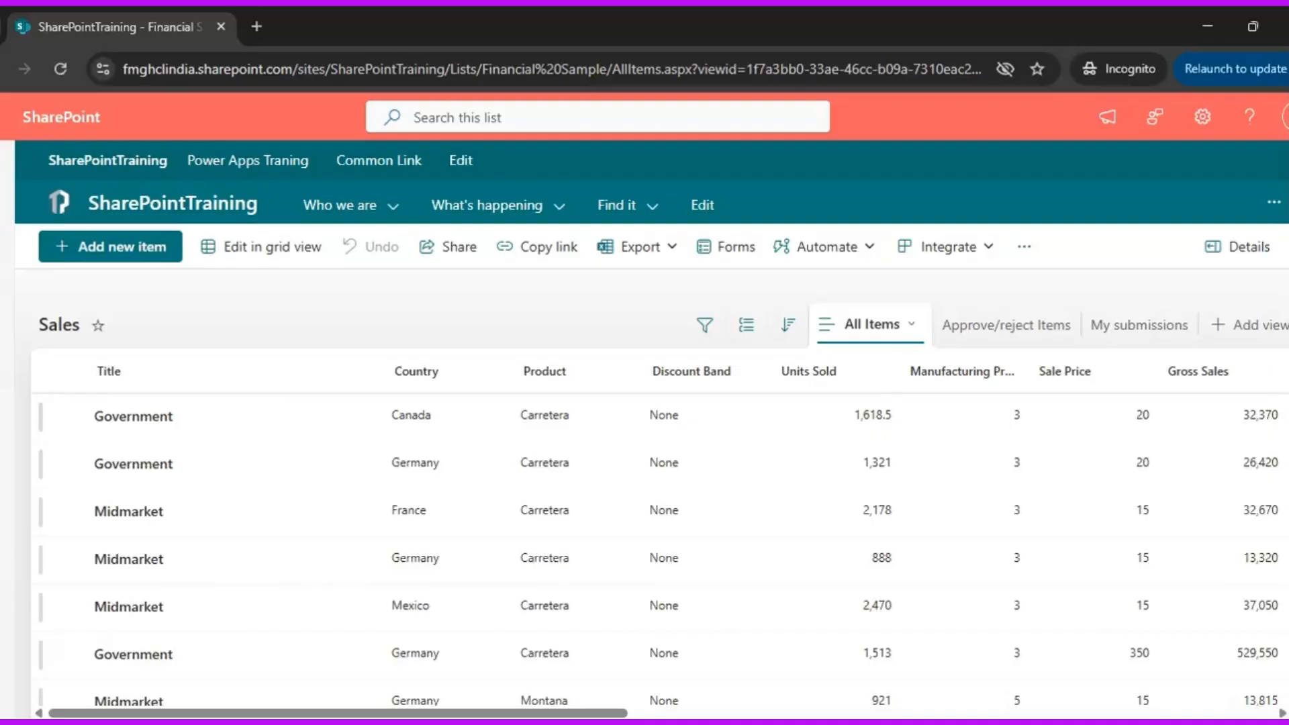
Open the Documents library of the SharePointTraining site from the site contents
{"action": "left_click_drag", "start_coordinate": [591, 714], "coordinate": [452, 713]}
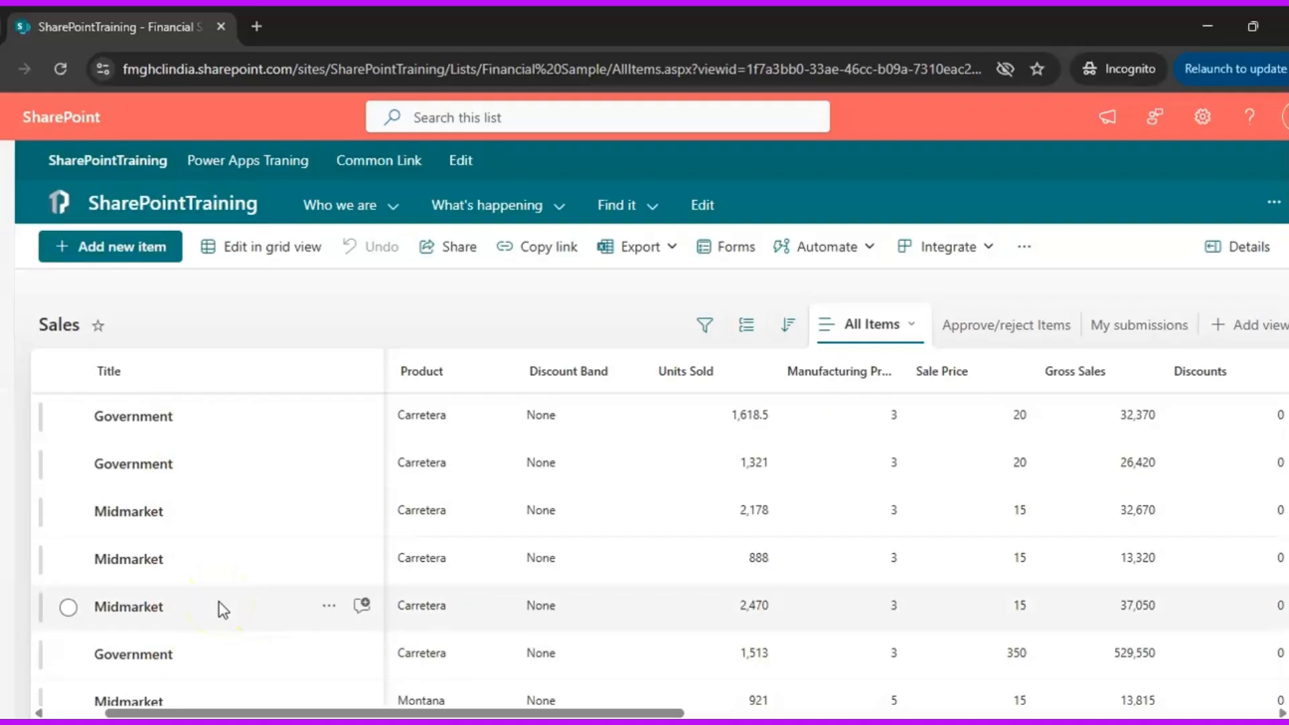
{"action": "left_click", "coordinate": [355, 351]}
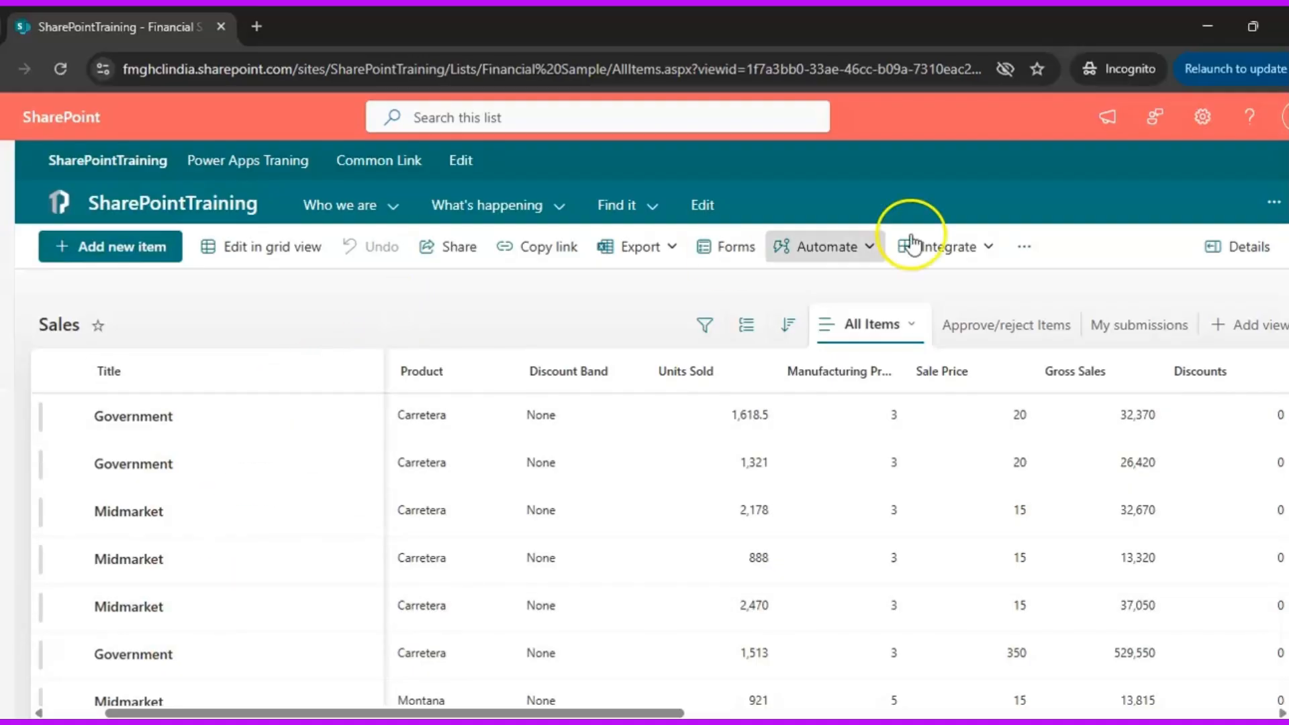
{"action": "left_click", "coordinate": [1203, 117]}
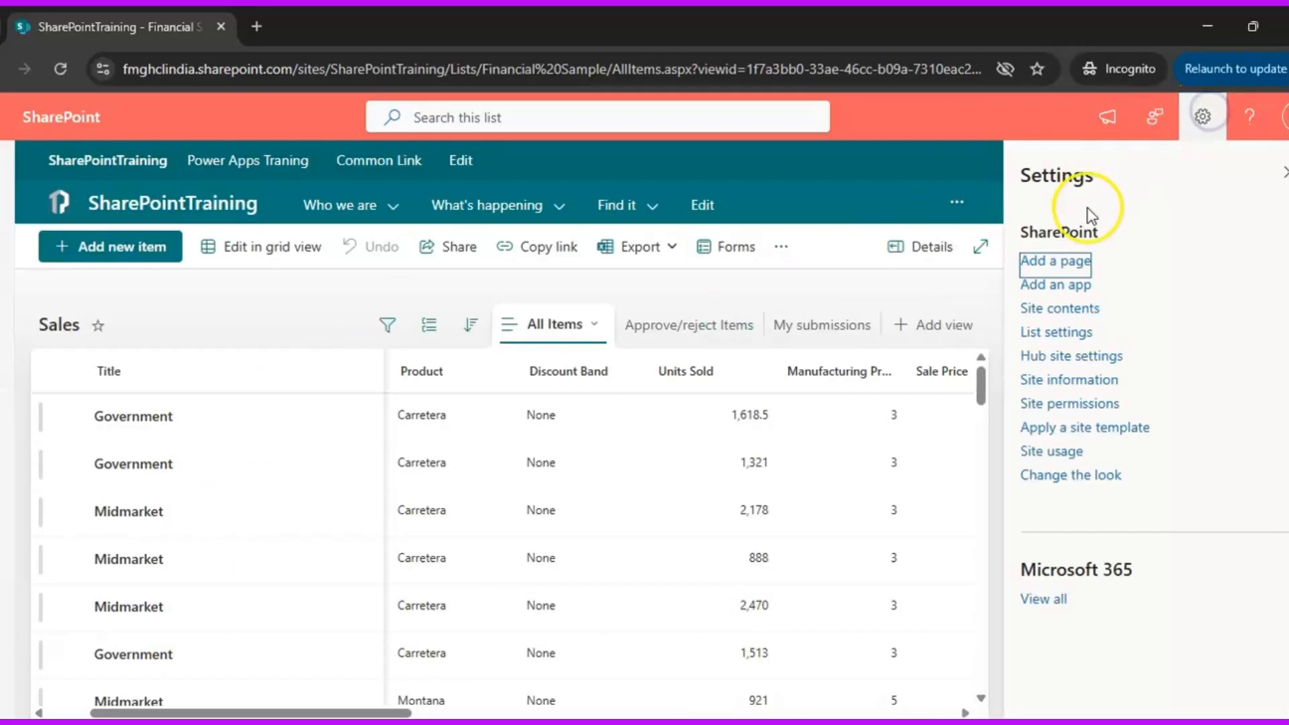
{"action": "left_click", "coordinate": [1078, 307]}
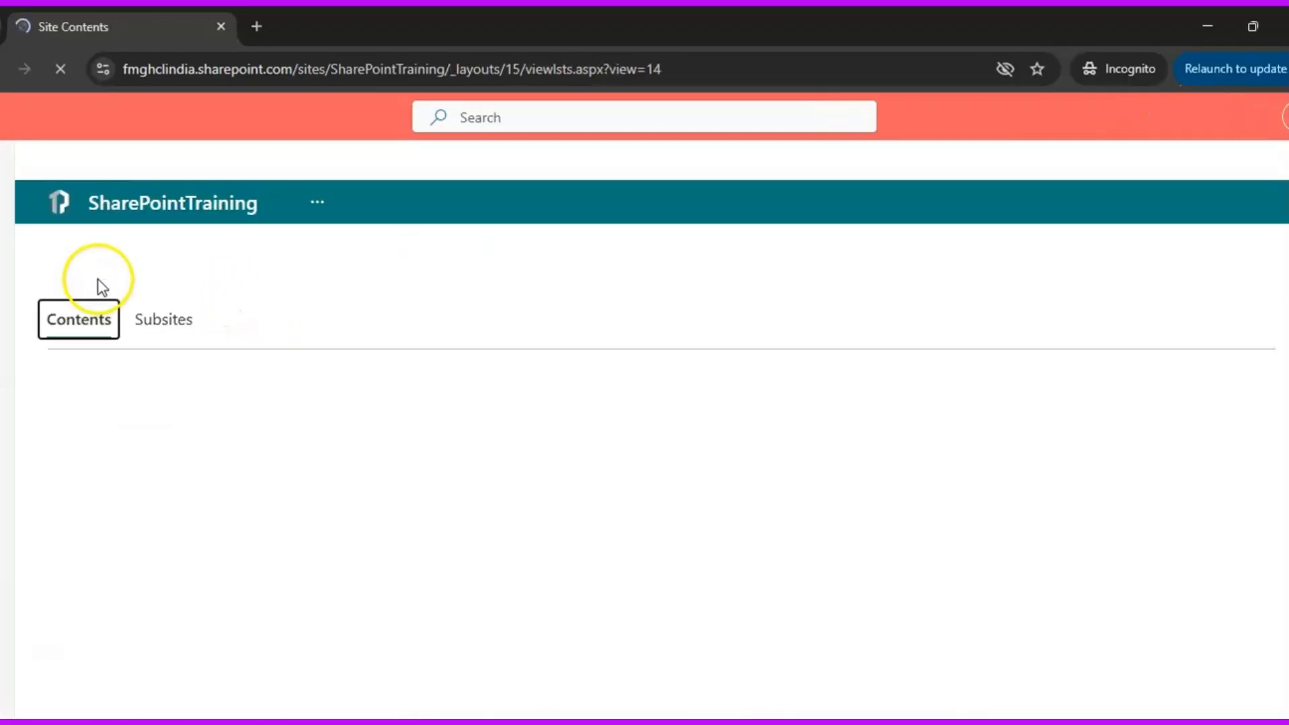
{"action": "left_click", "coordinate": [127, 632]}
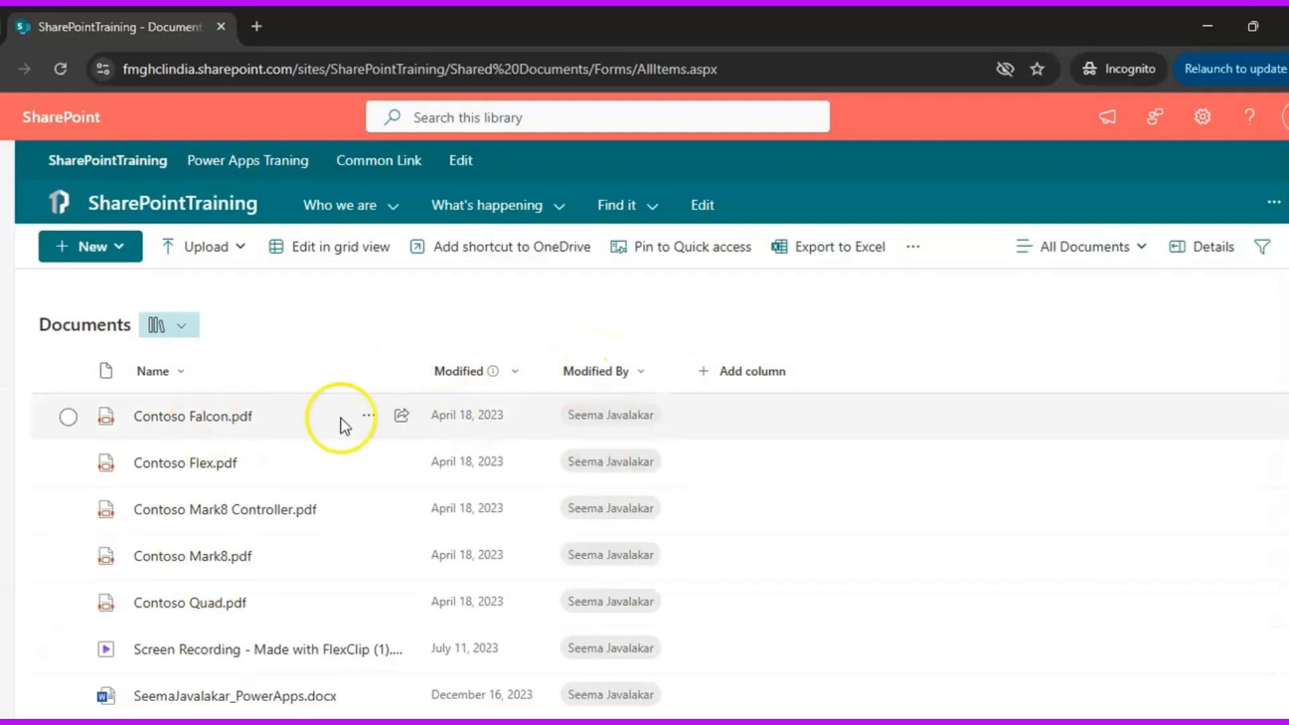
Add a single line of text column named Notes to the Documents library
{"action": "left_click", "coordinate": [68, 418]}
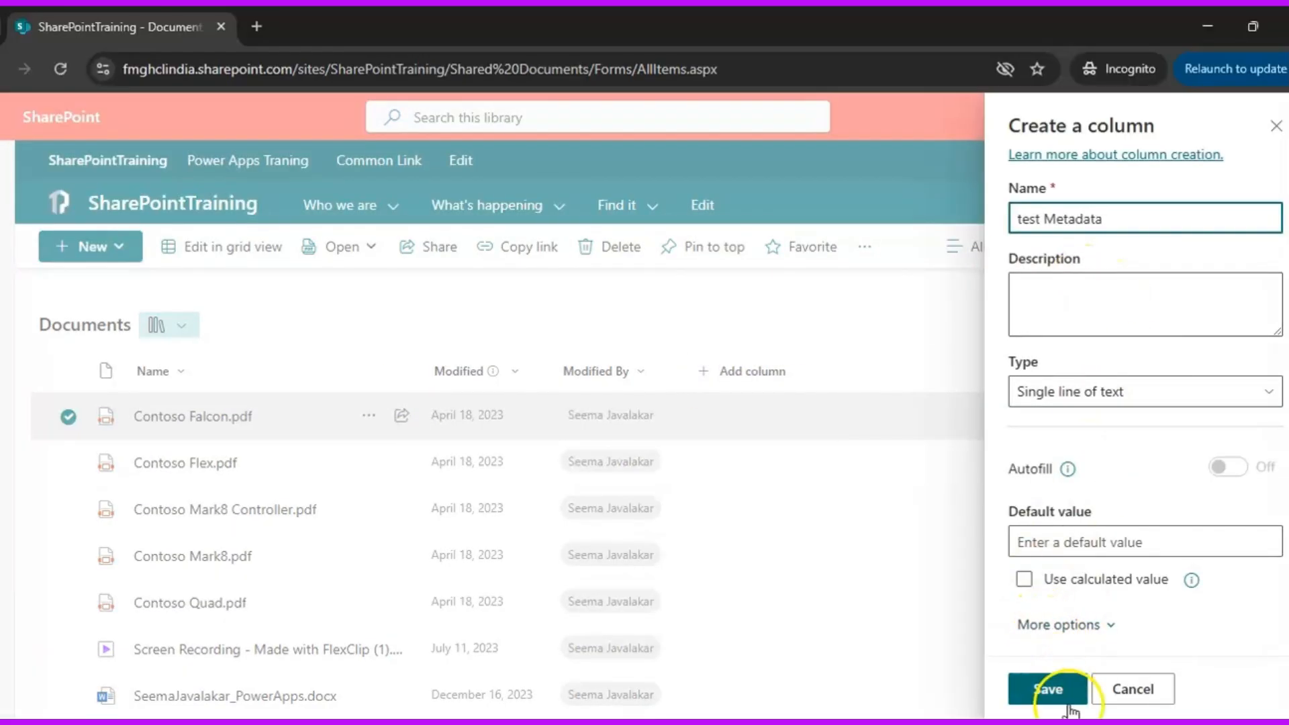
{"action": "key", "text": "ctrl+a"}
{"action": "type", "text": "Notes"}
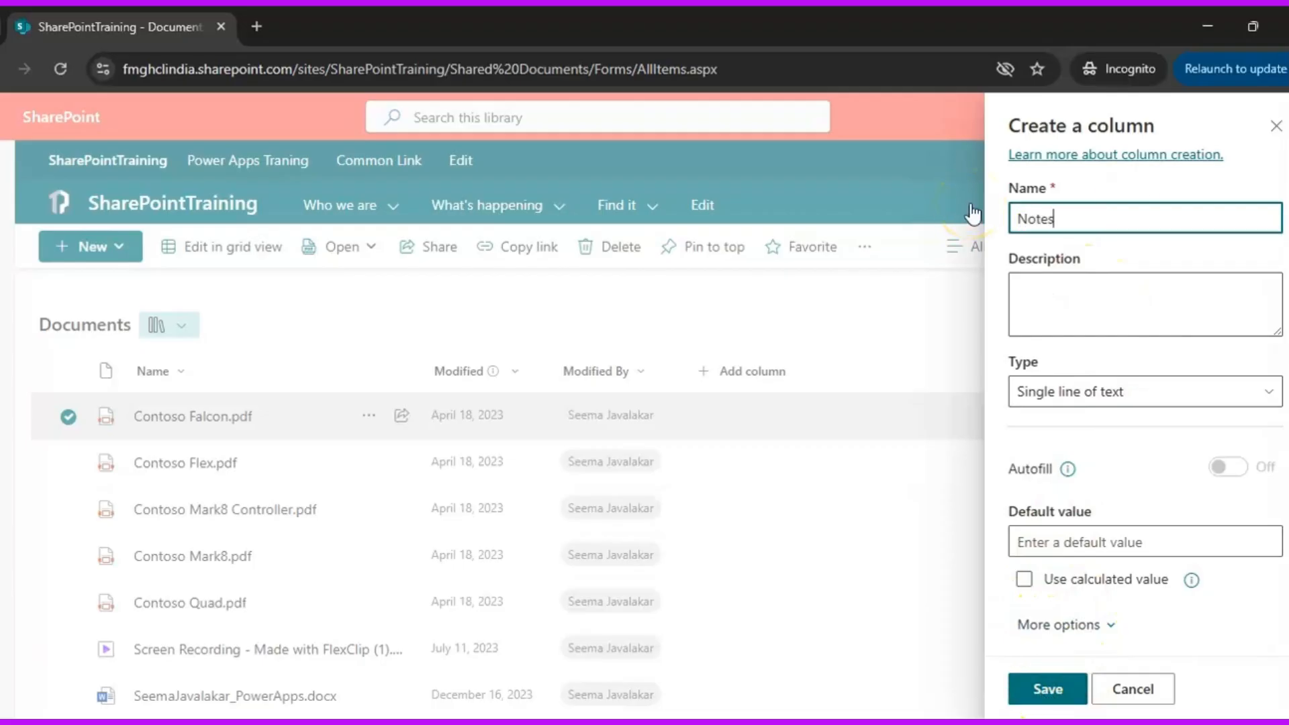
{"action": "left_click", "coordinate": [1038, 685]}
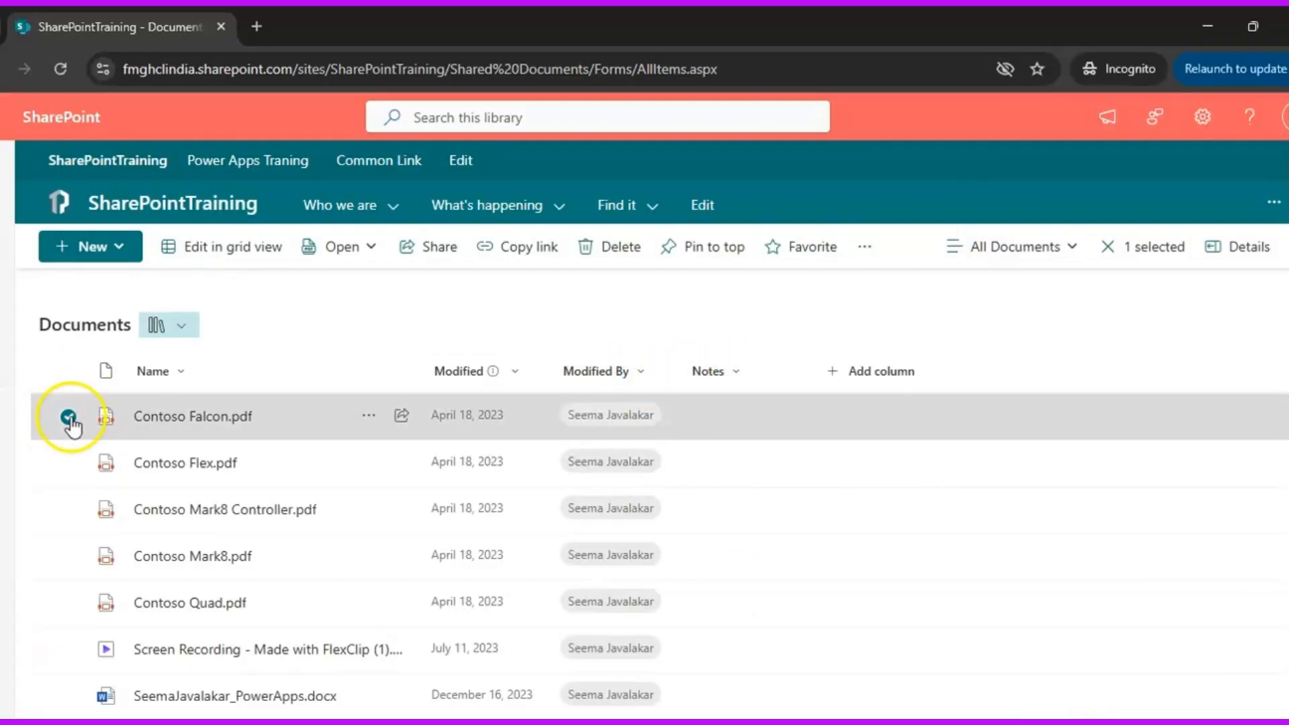
Open the item properties of Contoso Falcon.pdf
{"action": "left_click", "coordinate": [368, 416]}
{"action": "left_click", "coordinate": [536, 321]}
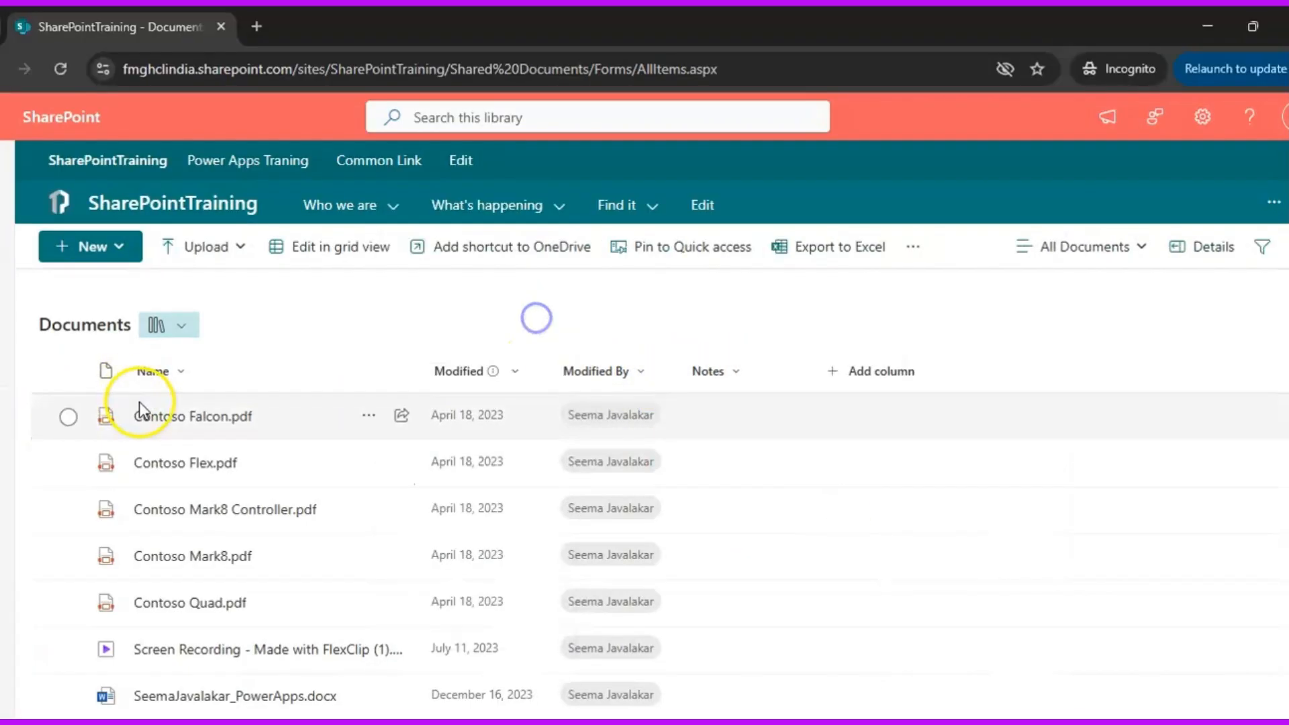
{"action": "left_click", "coordinate": [68, 417]}
{"action": "left_click", "coordinate": [865, 247]}
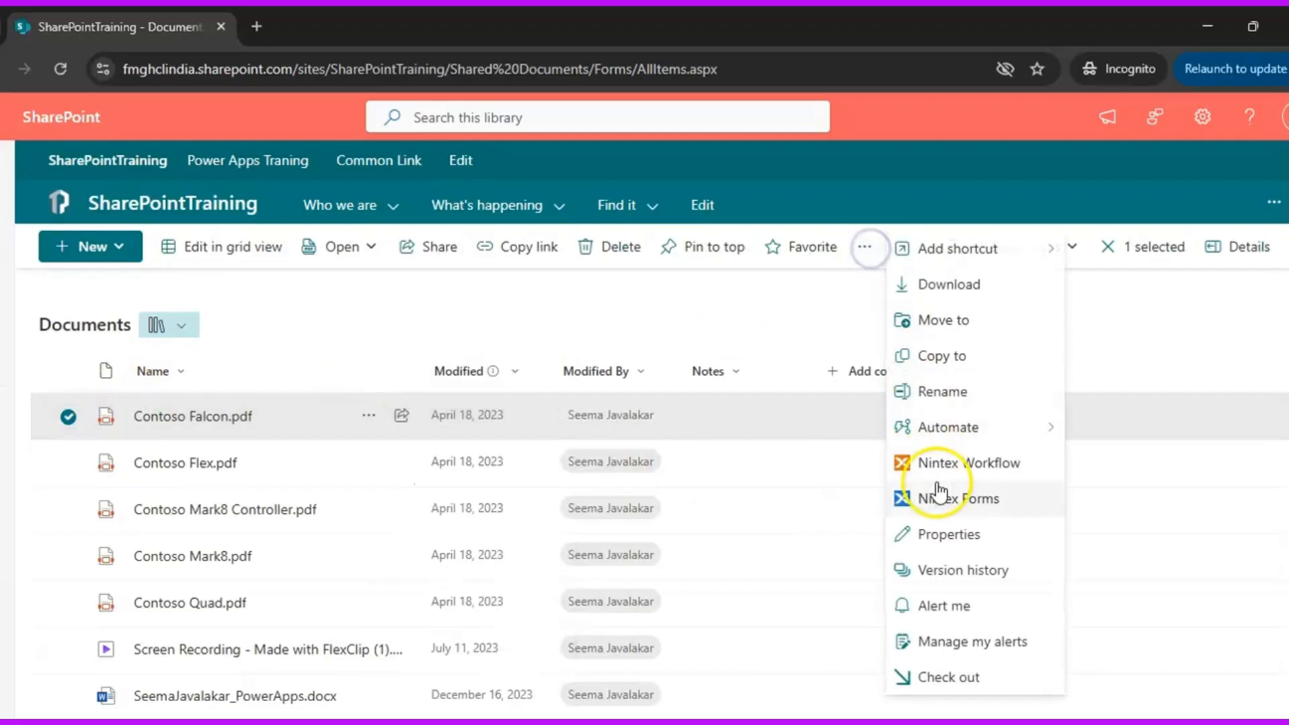
{"action": "left_click", "coordinate": [947, 535]}
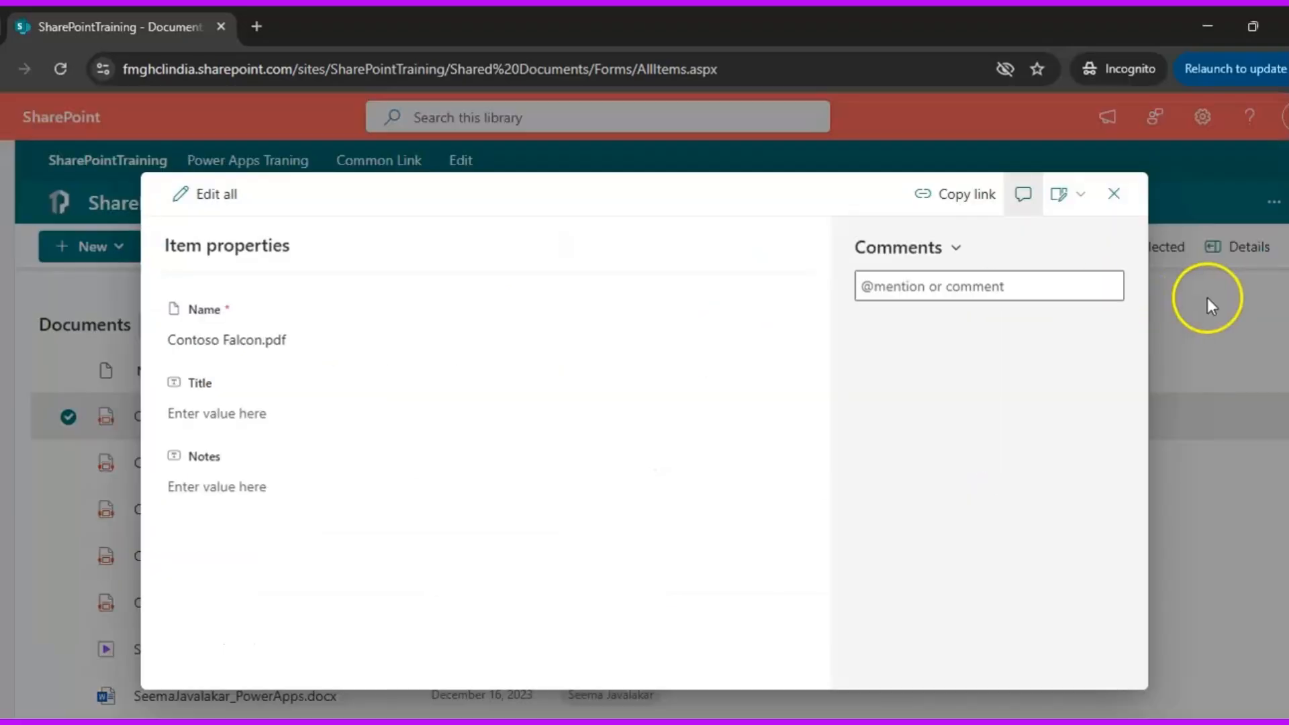
Enter "know morfe about metadata" as the Notes value of Contoso Falcon.pdf, then close its properties and deselect the file
{"action": "left_click", "coordinate": [278, 478]}
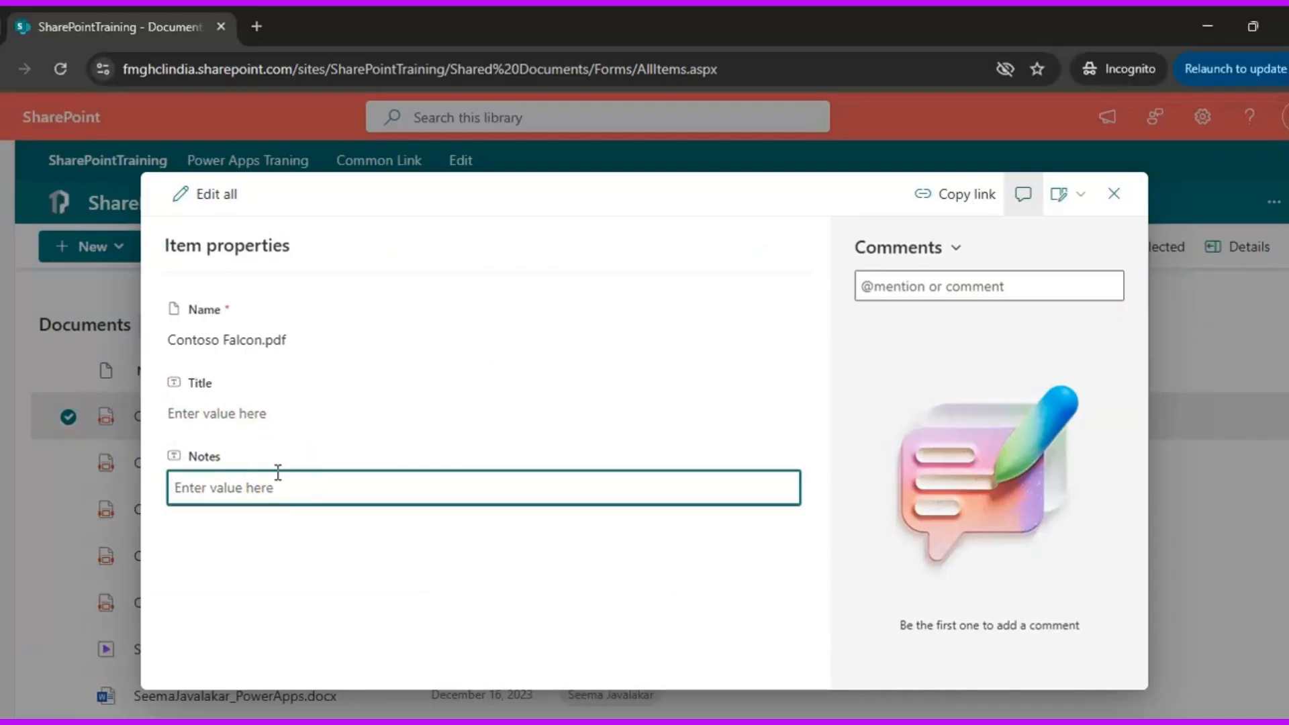
{"action": "type", "text": "know morfe about metadata"}
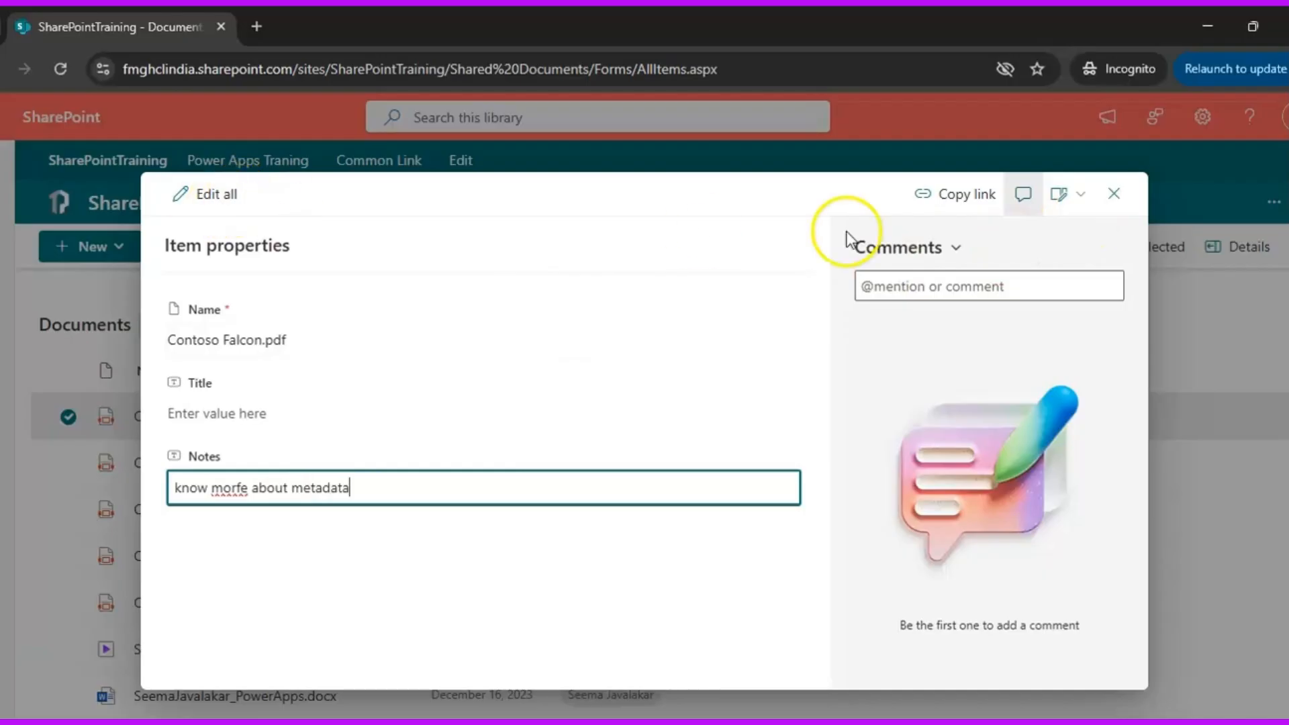
{"action": "left_click", "coordinate": [383, 339]}
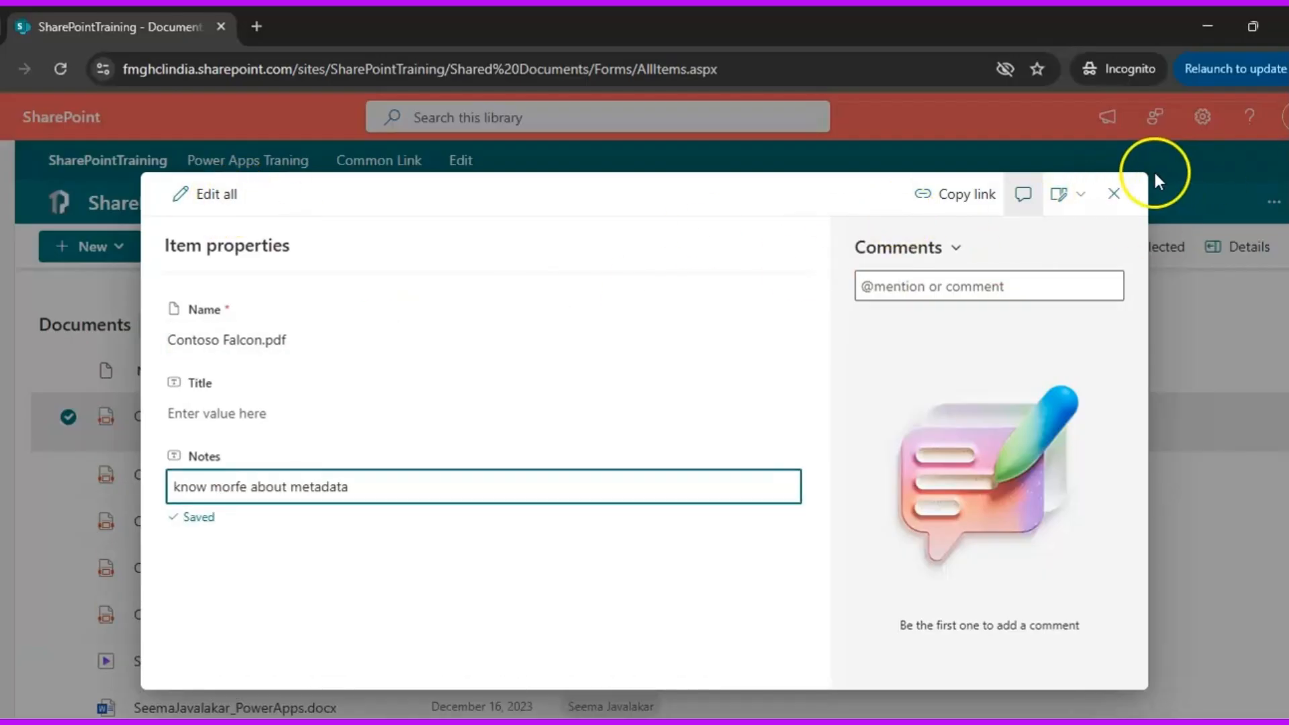
{"action": "left_click", "coordinate": [1115, 194]}
{"action": "left_click", "coordinate": [67, 417]}
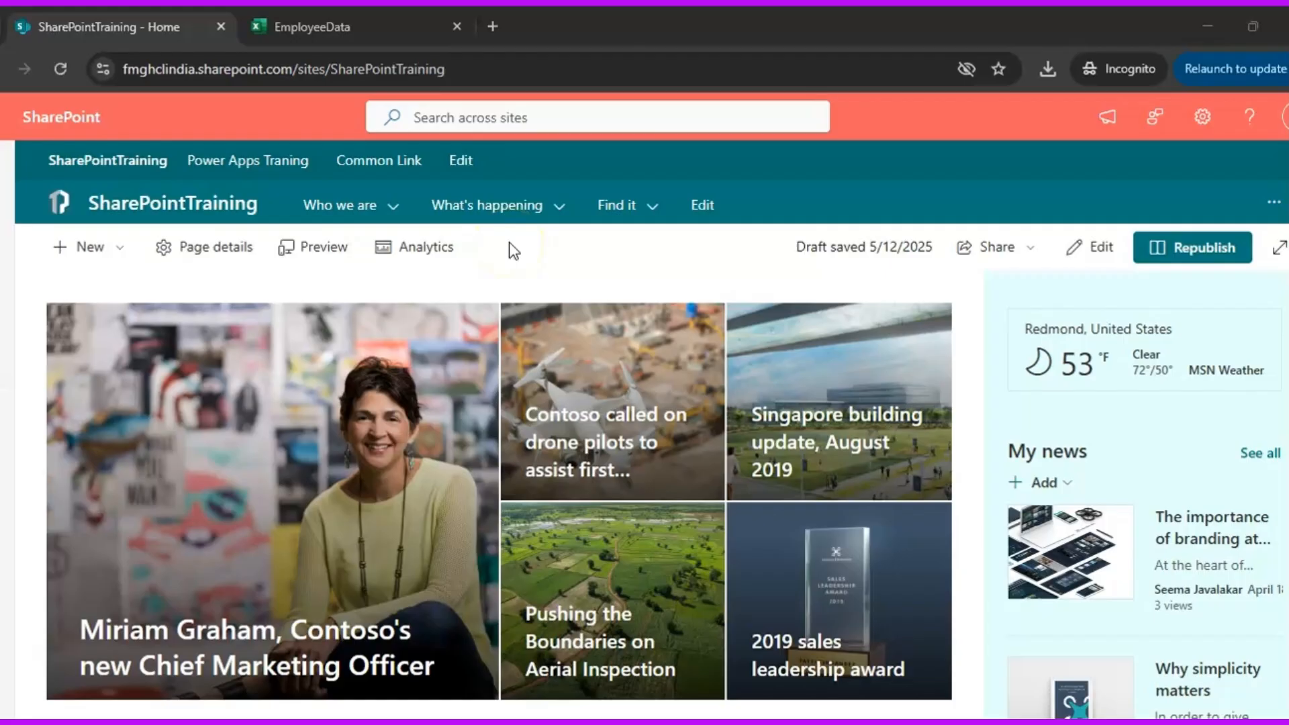
Start creating a new list from the SharePointTraining home page
{"action": "left_click", "coordinate": [94, 249]}
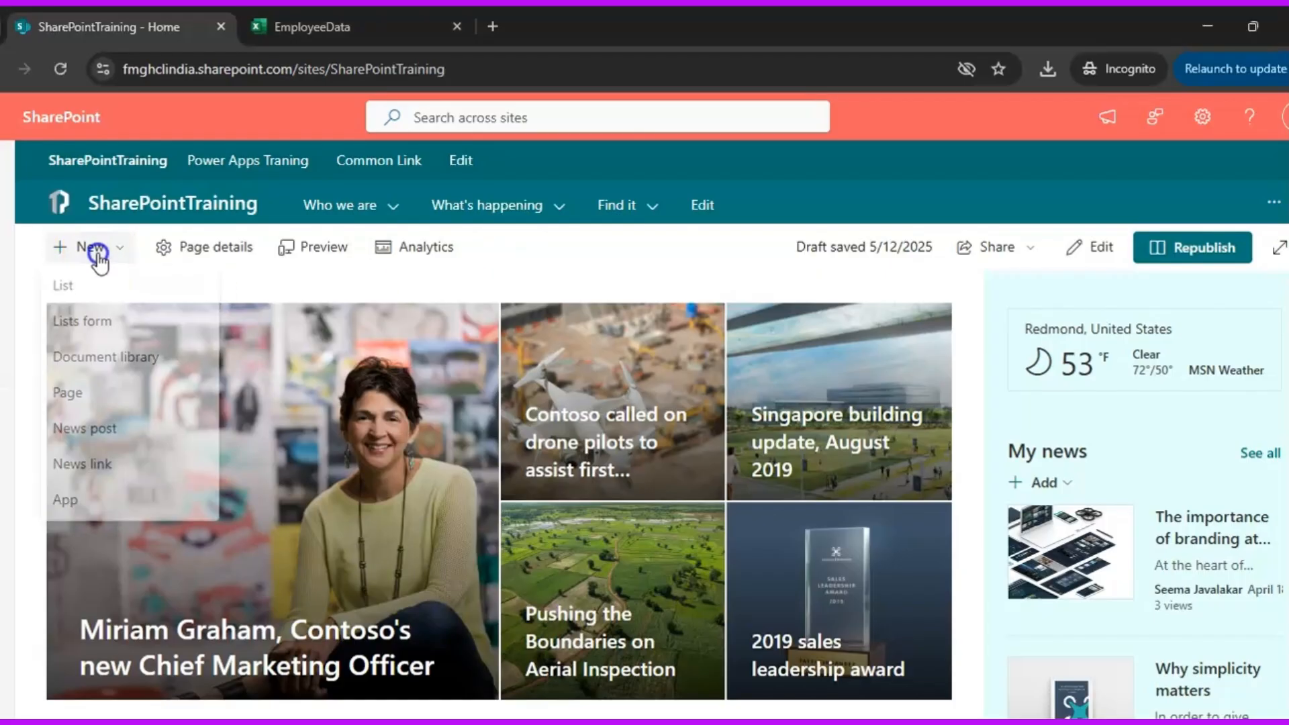
{"action": "left_click", "coordinate": [105, 292]}
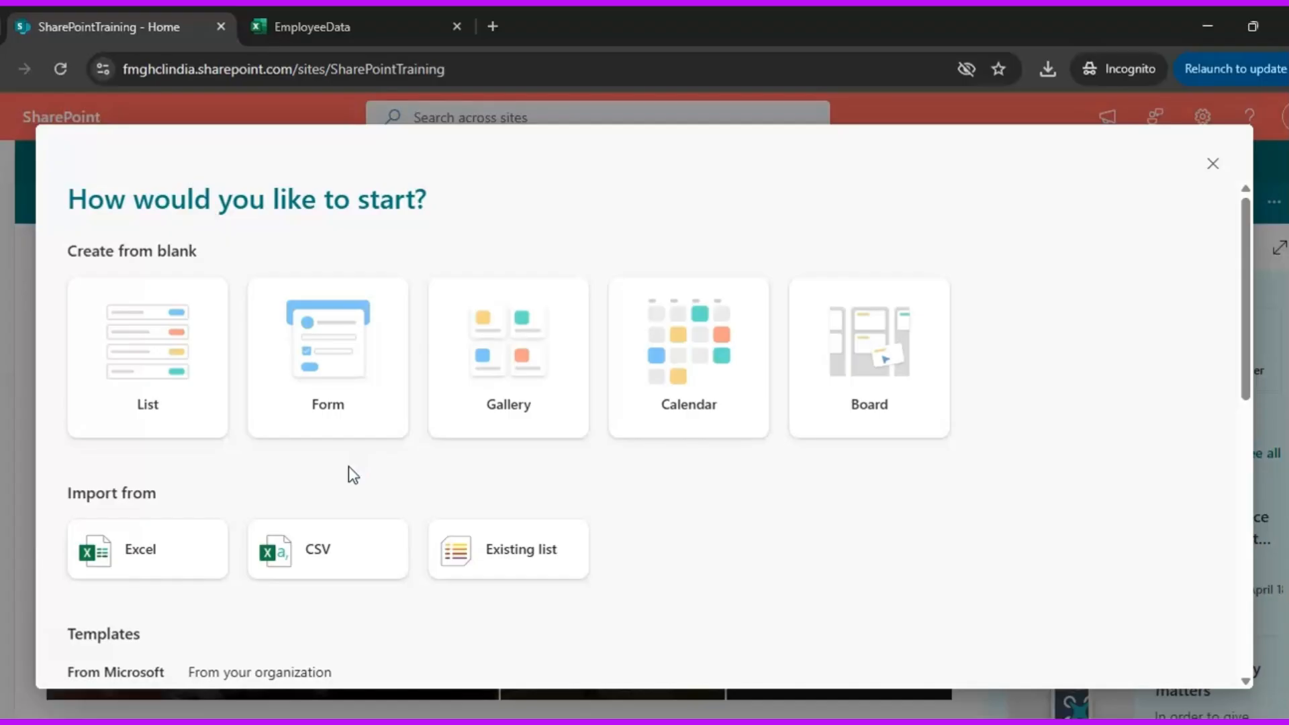
{"action": "left_click", "coordinate": [122, 561]}
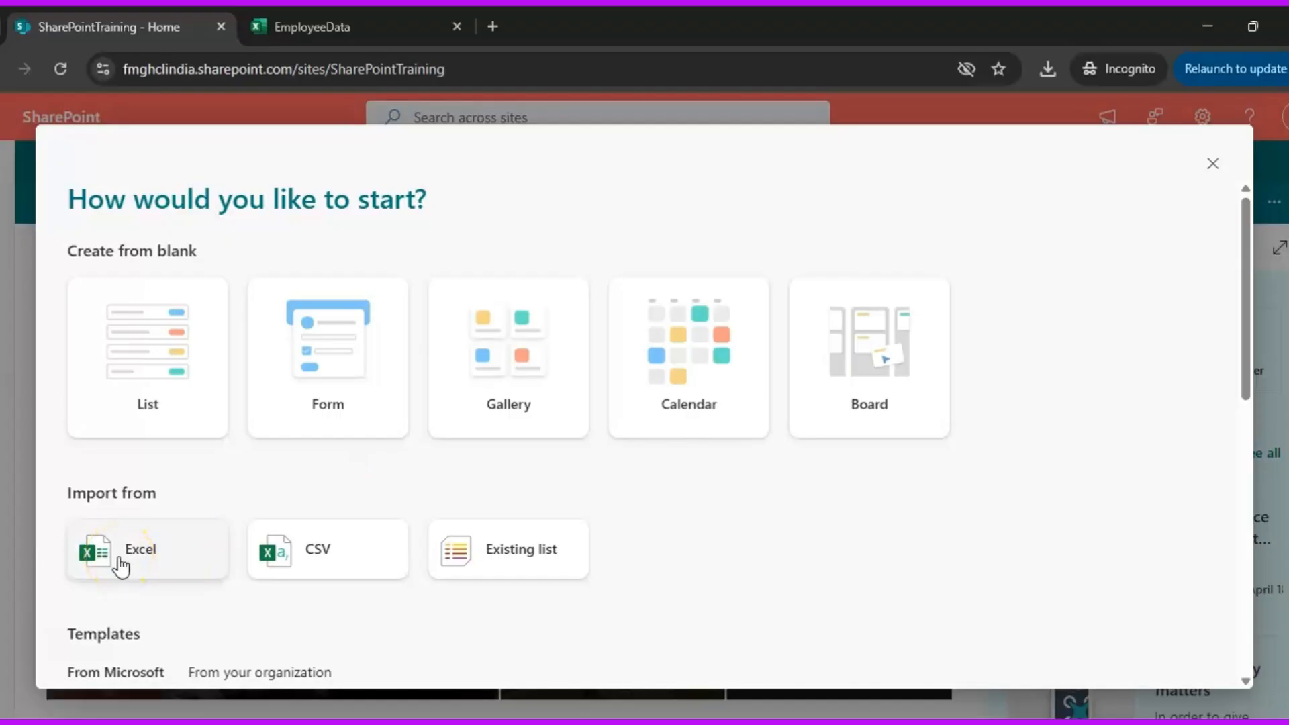
Switch to the EmployeeData workbook in Excel, examine its employee table and the table formatting options, and return to the SharePoint site
{"action": "left_click", "coordinate": [312, 27]}
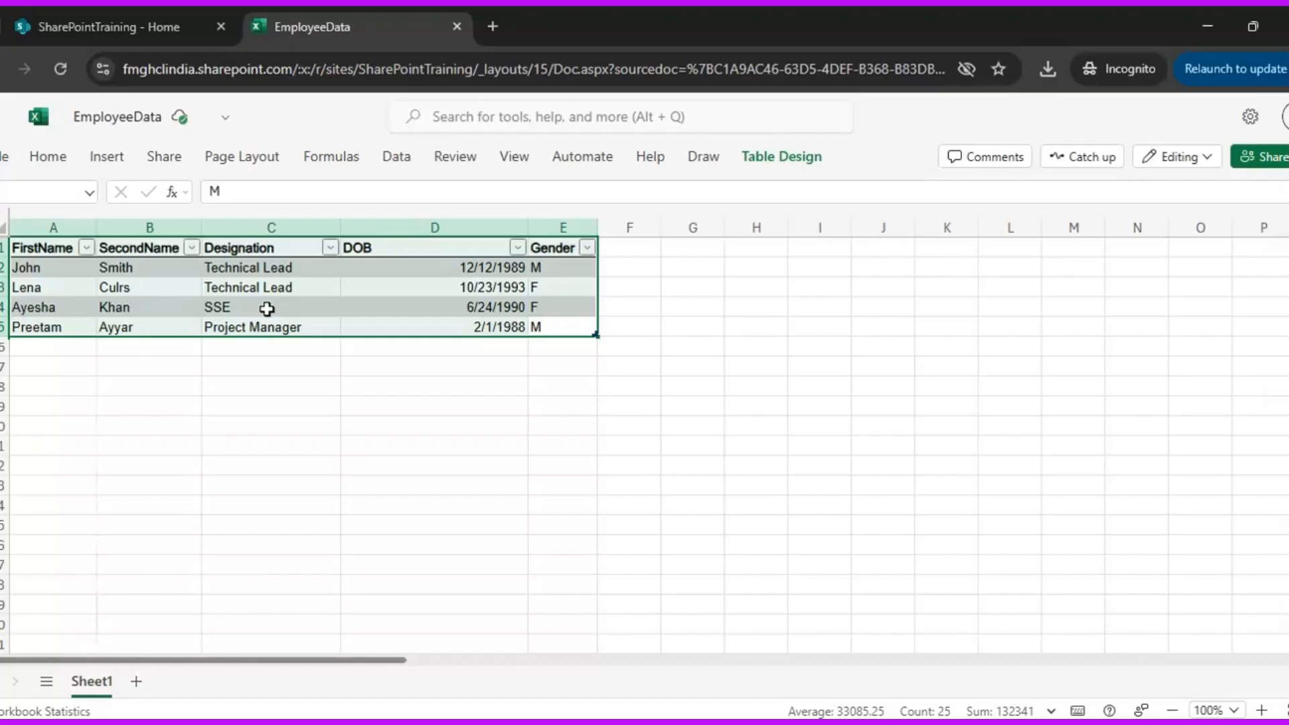
{"action": "left_click", "coordinate": [48, 157]}
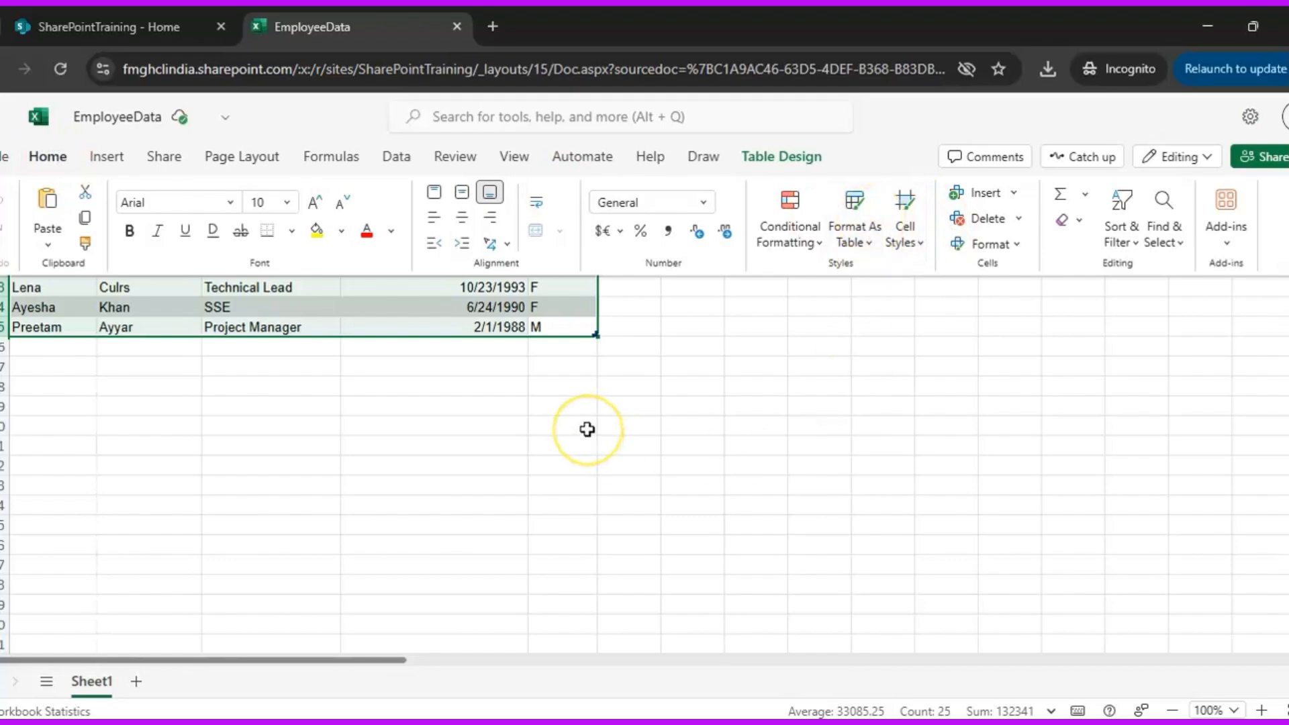
{"action": "left_click", "coordinate": [125, 26]}
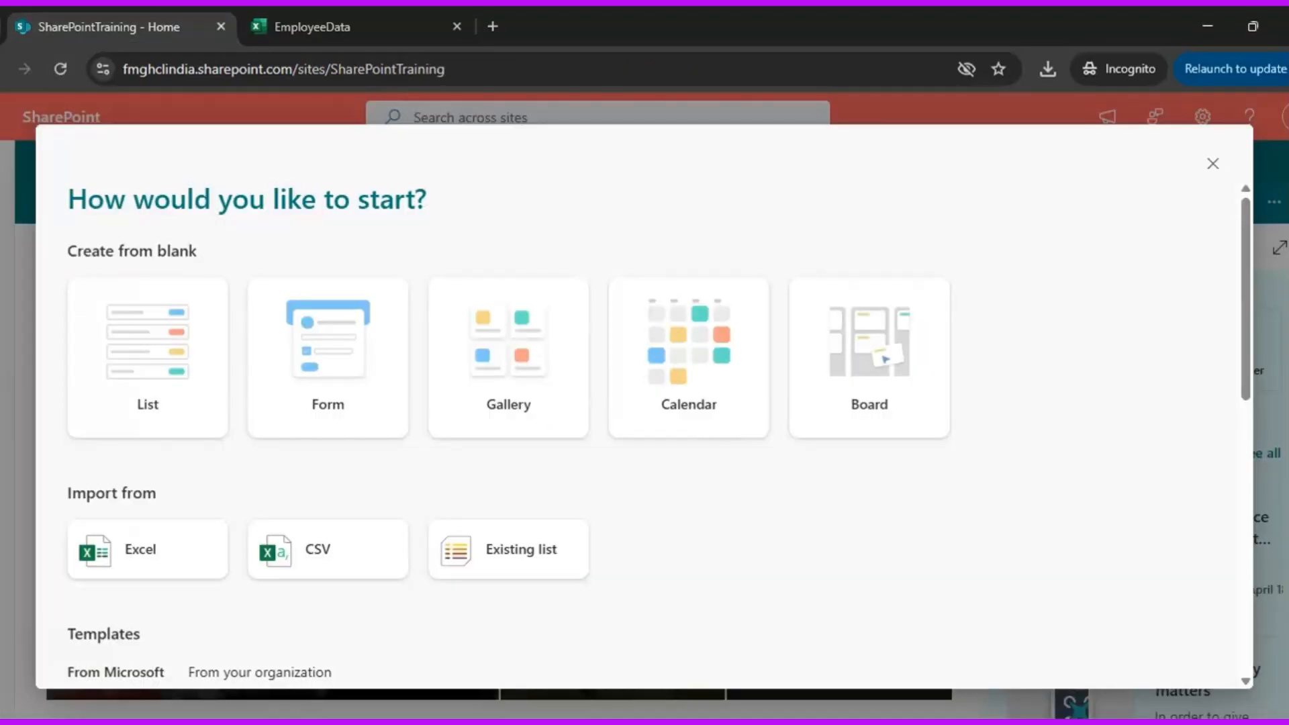
Choose Excel as the import source for the new list and upload the EmployeeData workbook from this device
{"action": "left_click", "coordinate": [145, 561]}
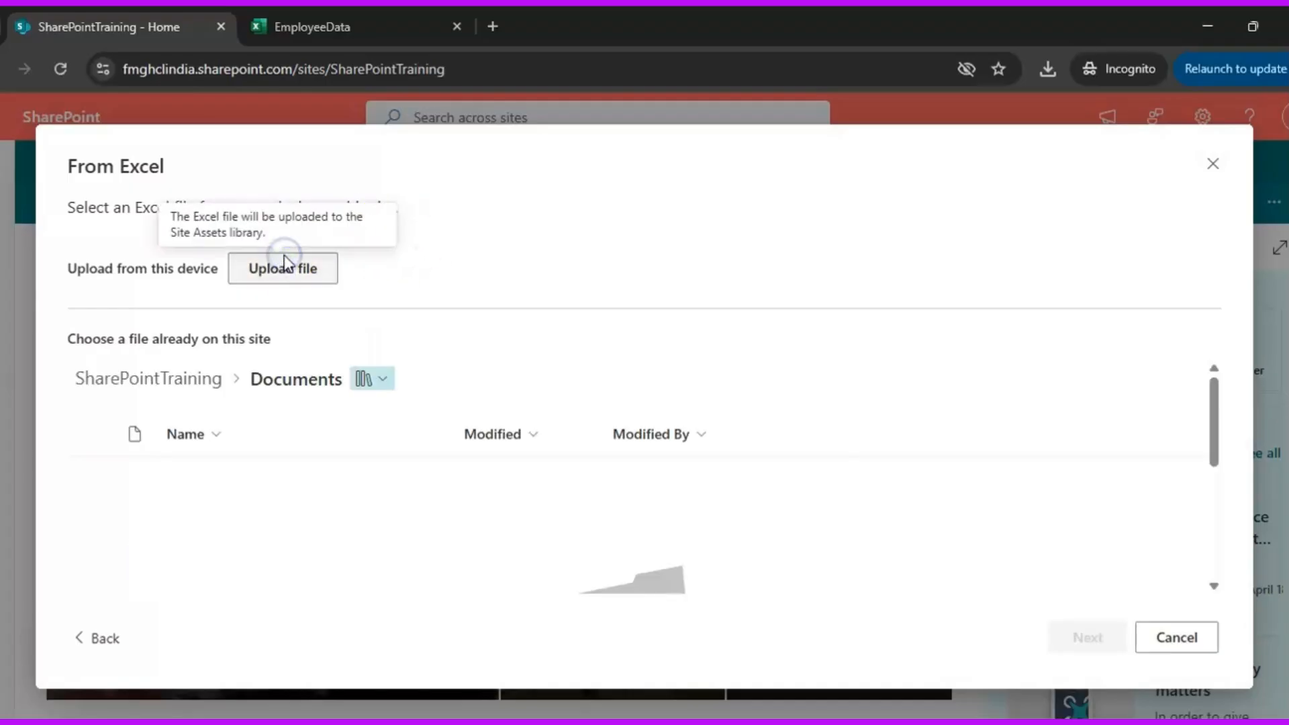
{"action": "left_click", "coordinate": [285, 264]}
{"action": "left_click", "coordinate": [298, 276]}
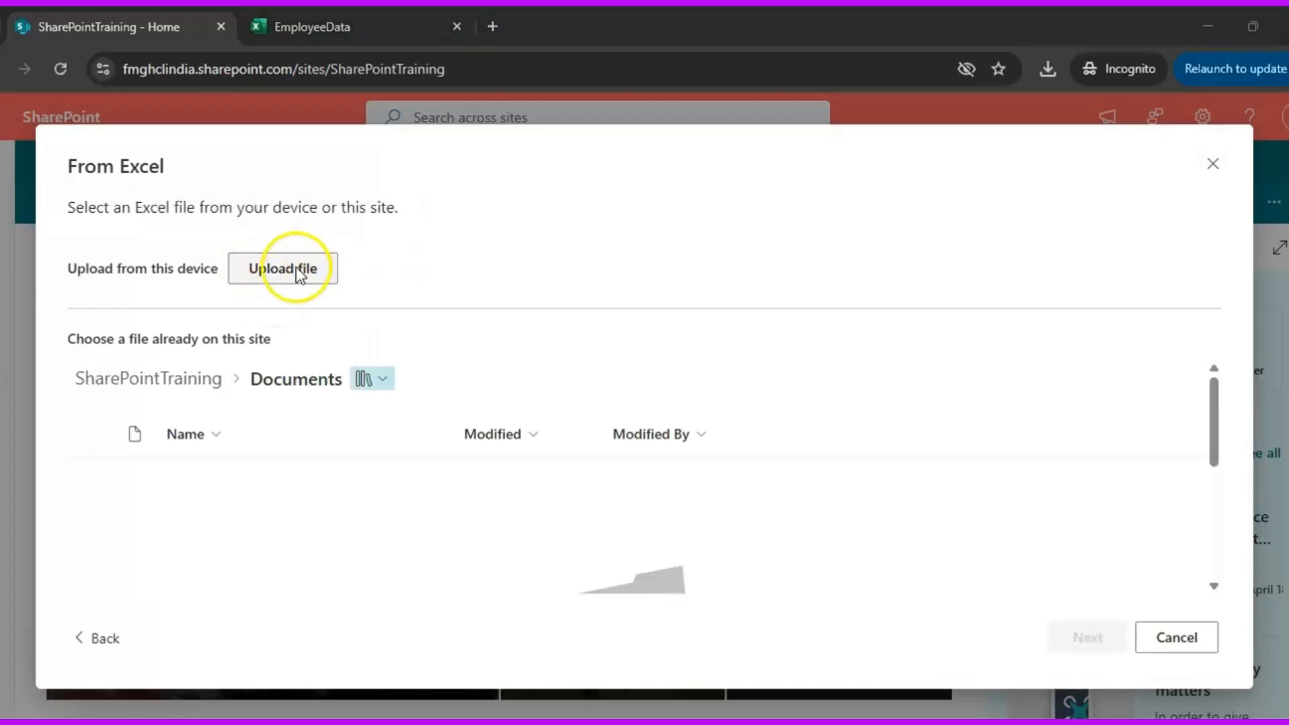
{"action": "left_click", "coordinate": [268, 194]}
{"action": "left_click", "coordinate": [1165, 685]}
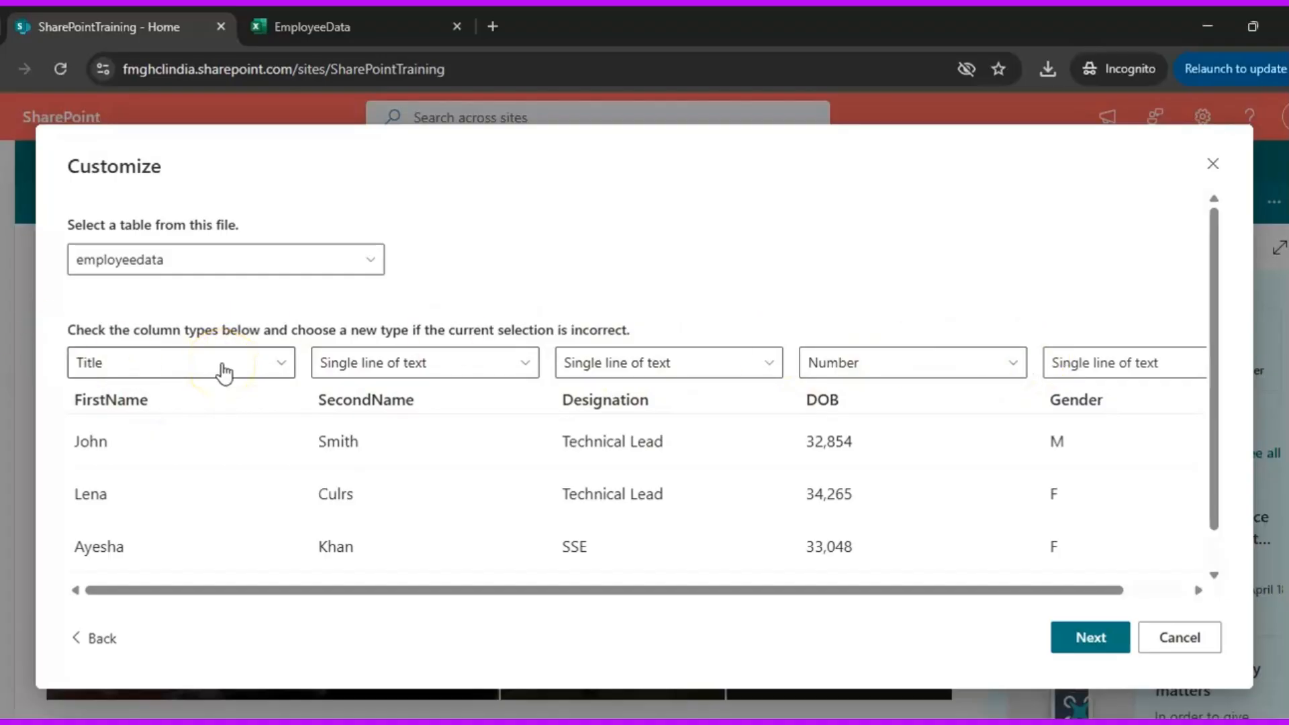
Set the Designation column's type to Choice and the DOB column's type to Date and time
{"action": "key", "text": "Tab"}
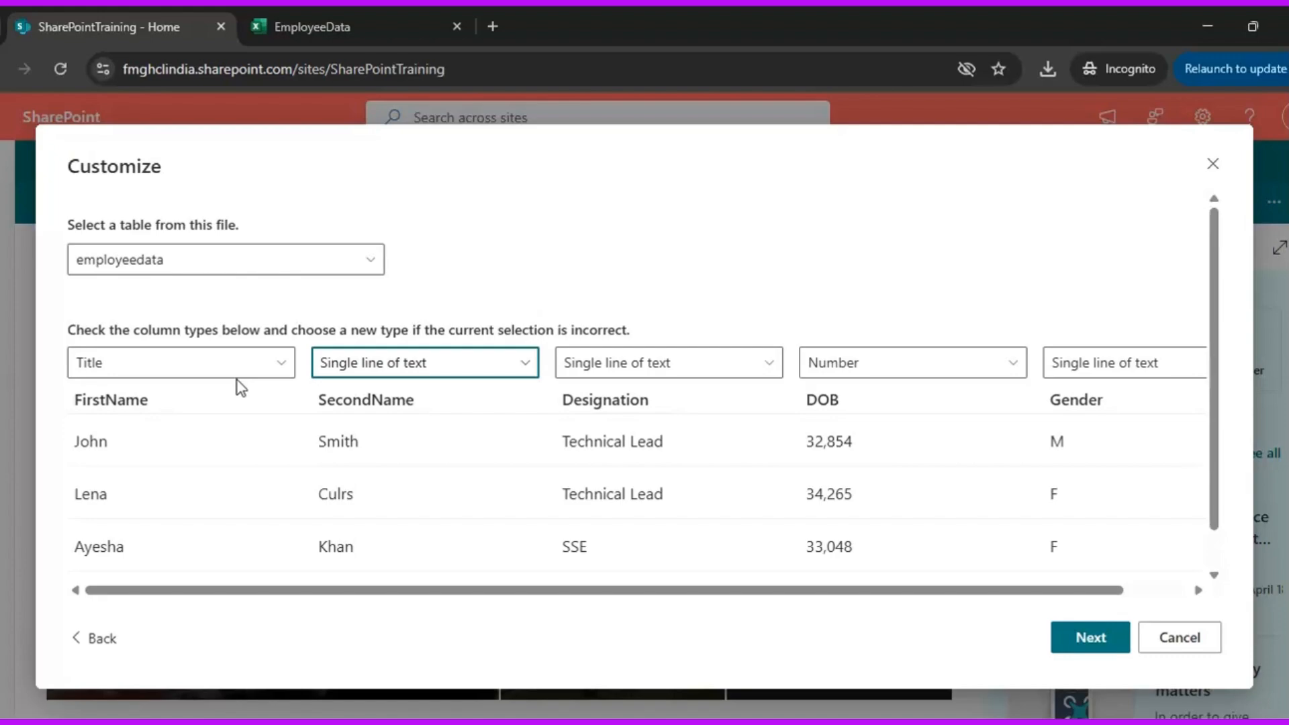
{"action": "left_click", "coordinate": [389, 381]}
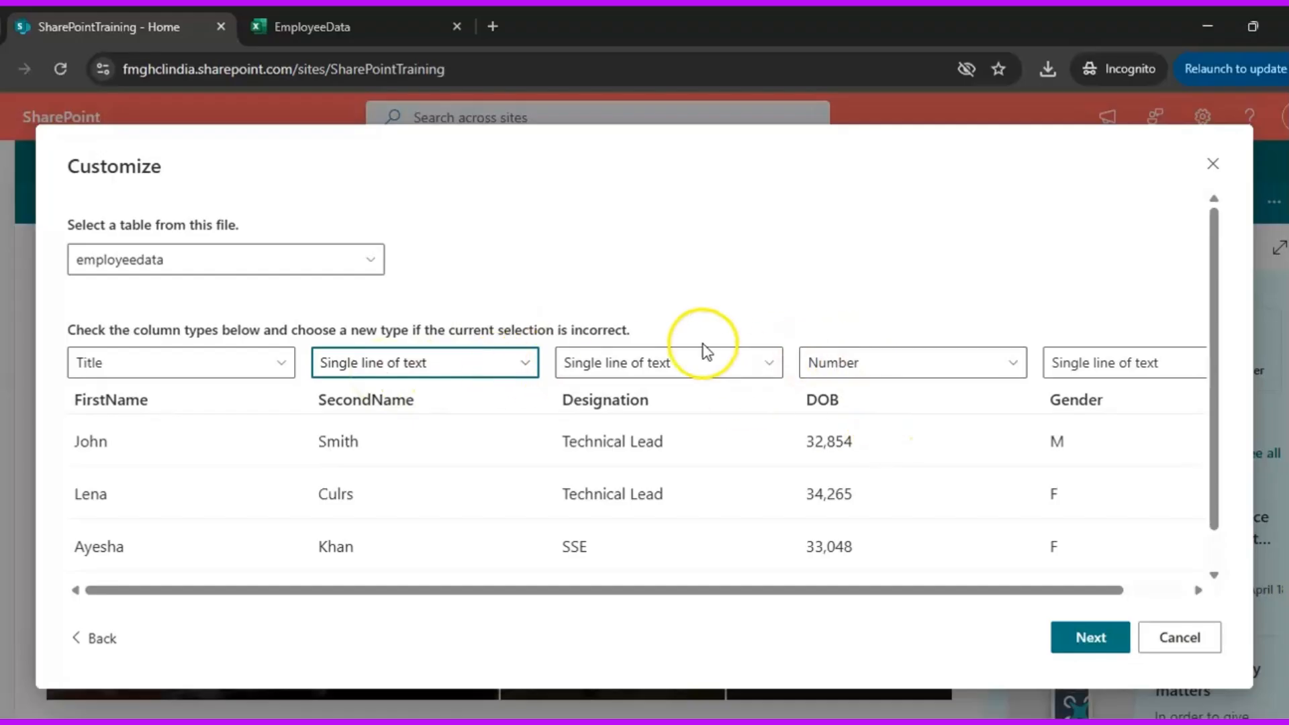
{"action": "left_click", "coordinate": [747, 364]}
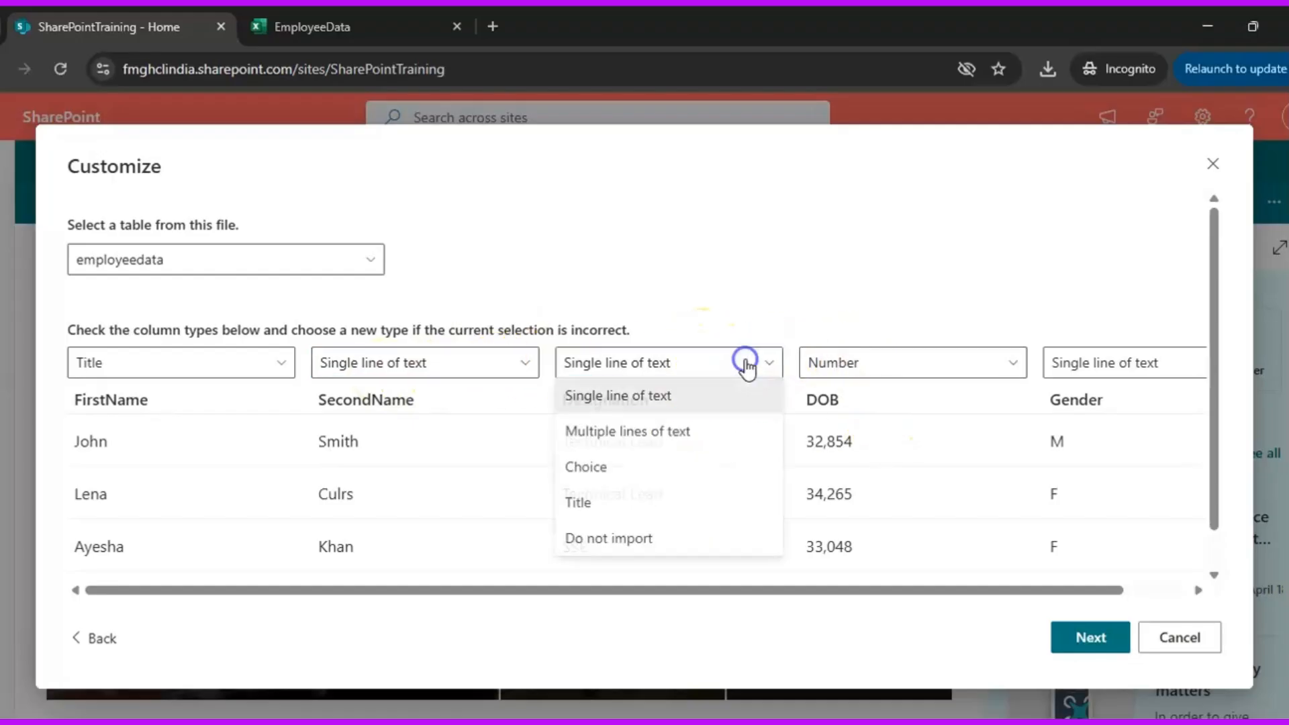
{"action": "left_click", "coordinate": [639, 462]}
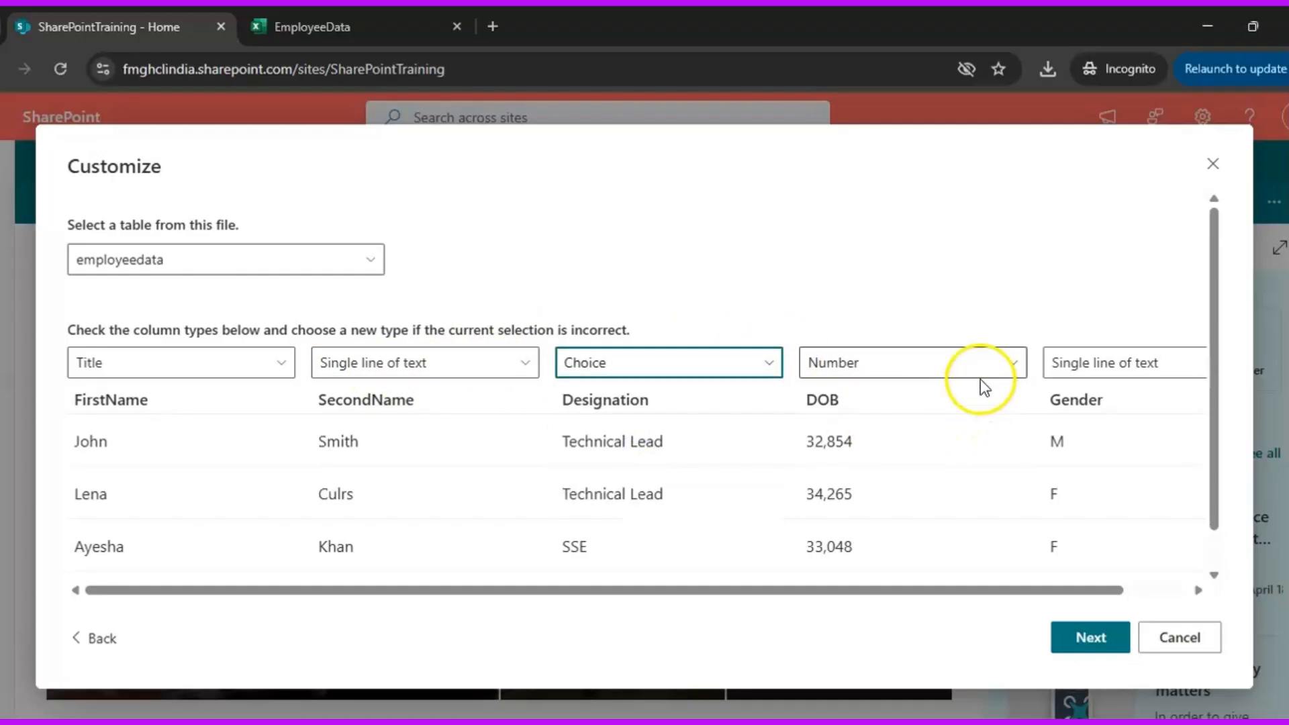
{"action": "left_click", "coordinate": [942, 351]}
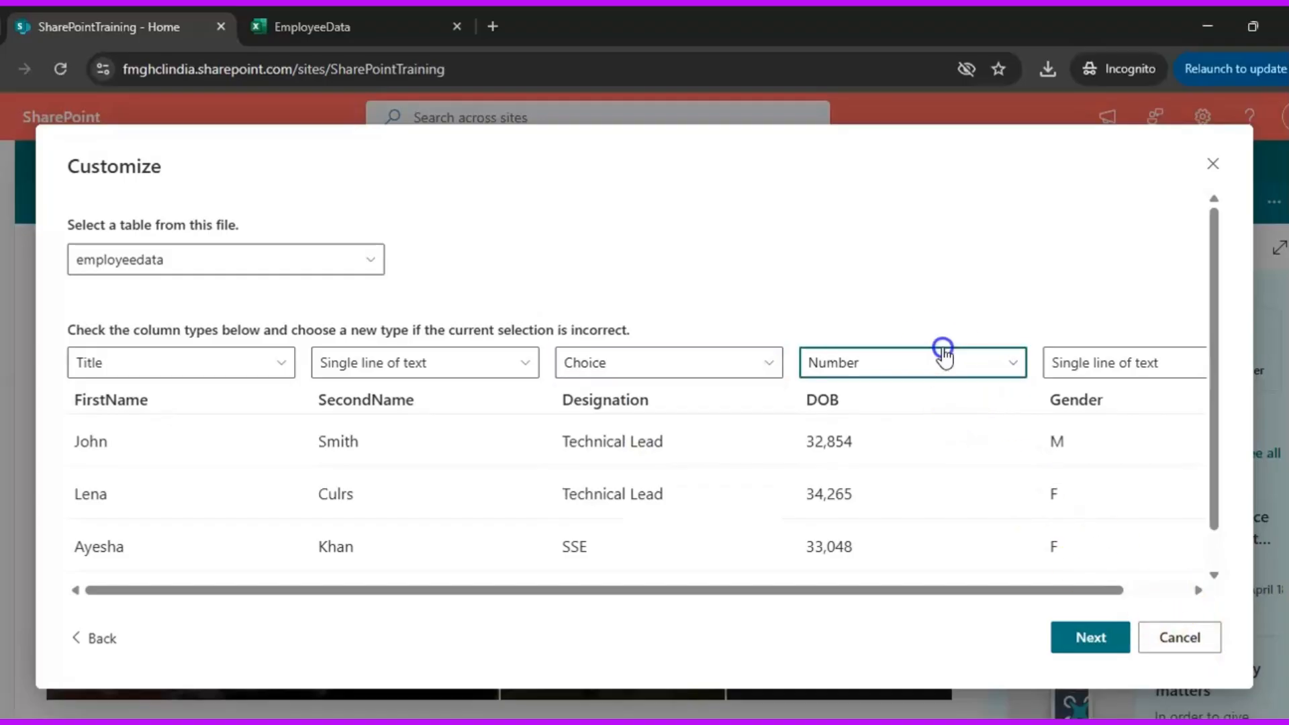
{"action": "left_click", "coordinate": [865, 468]}
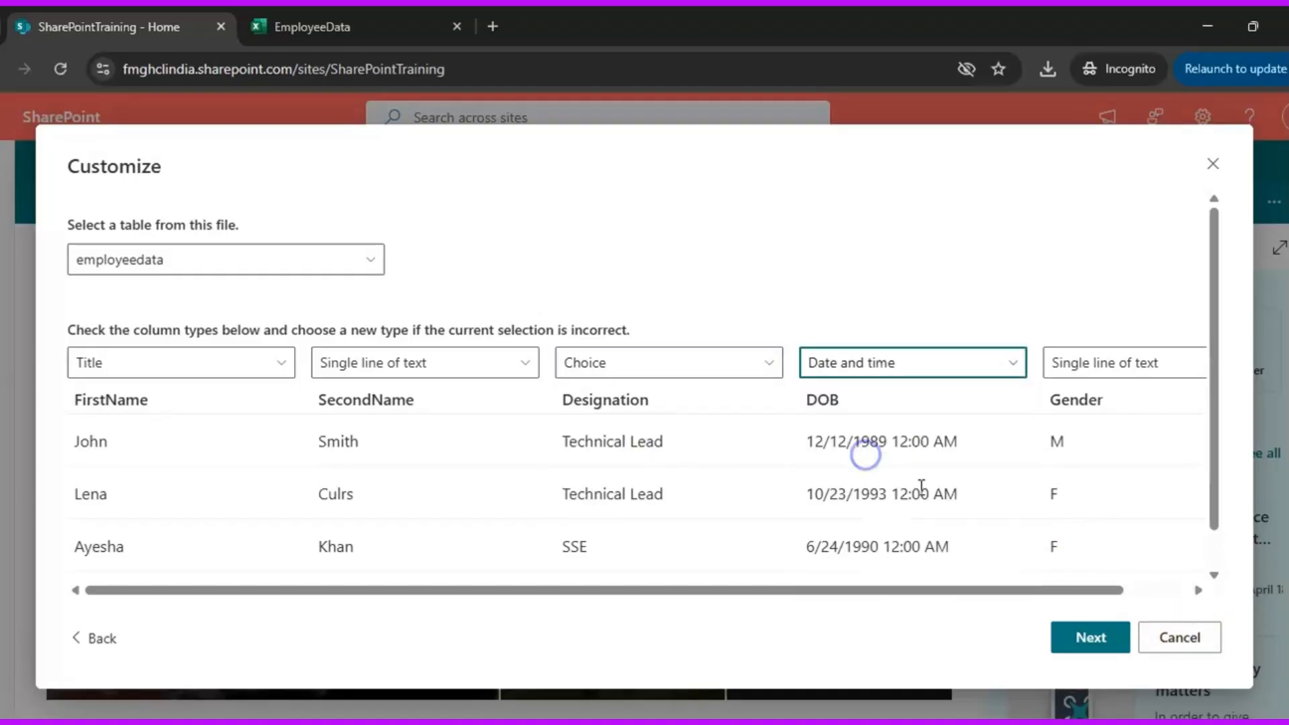
Set the Gender column's type to Choice and proceed to naming the list
{"action": "left_click", "coordinate": [1161, 594]}
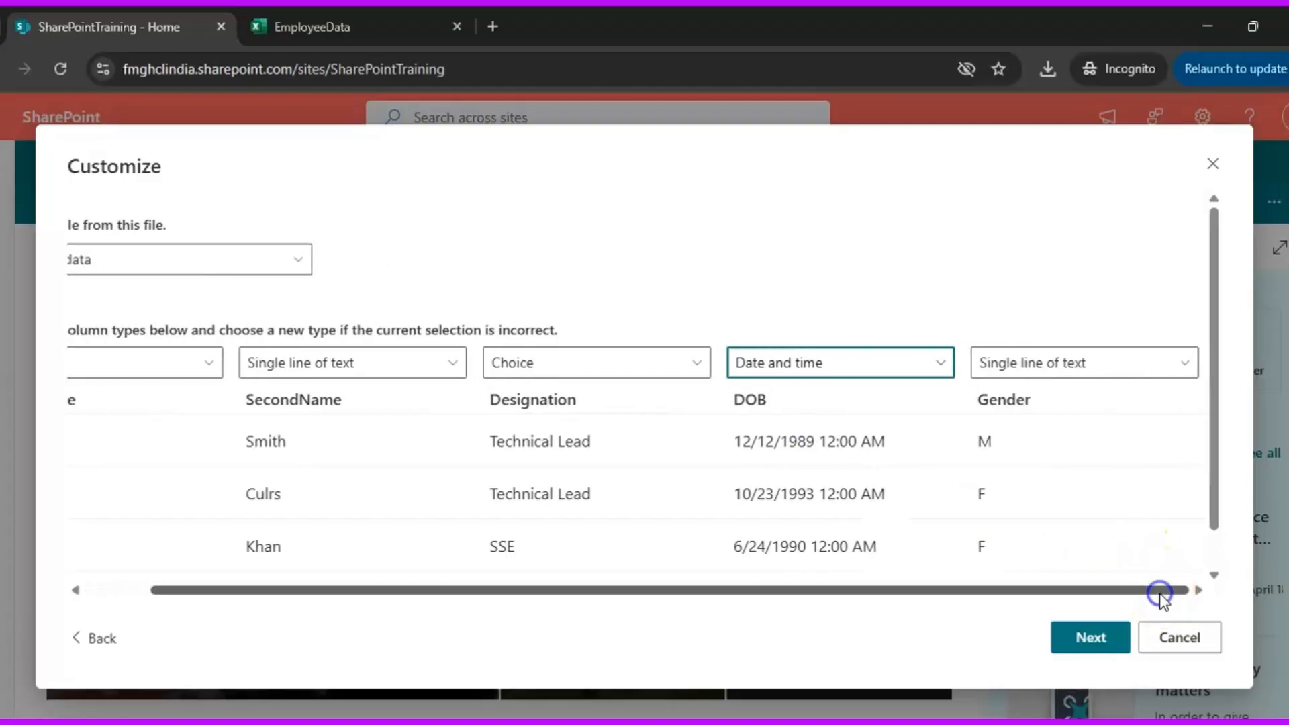
{"action": "left_click", "coordinate": [1057, 363]}
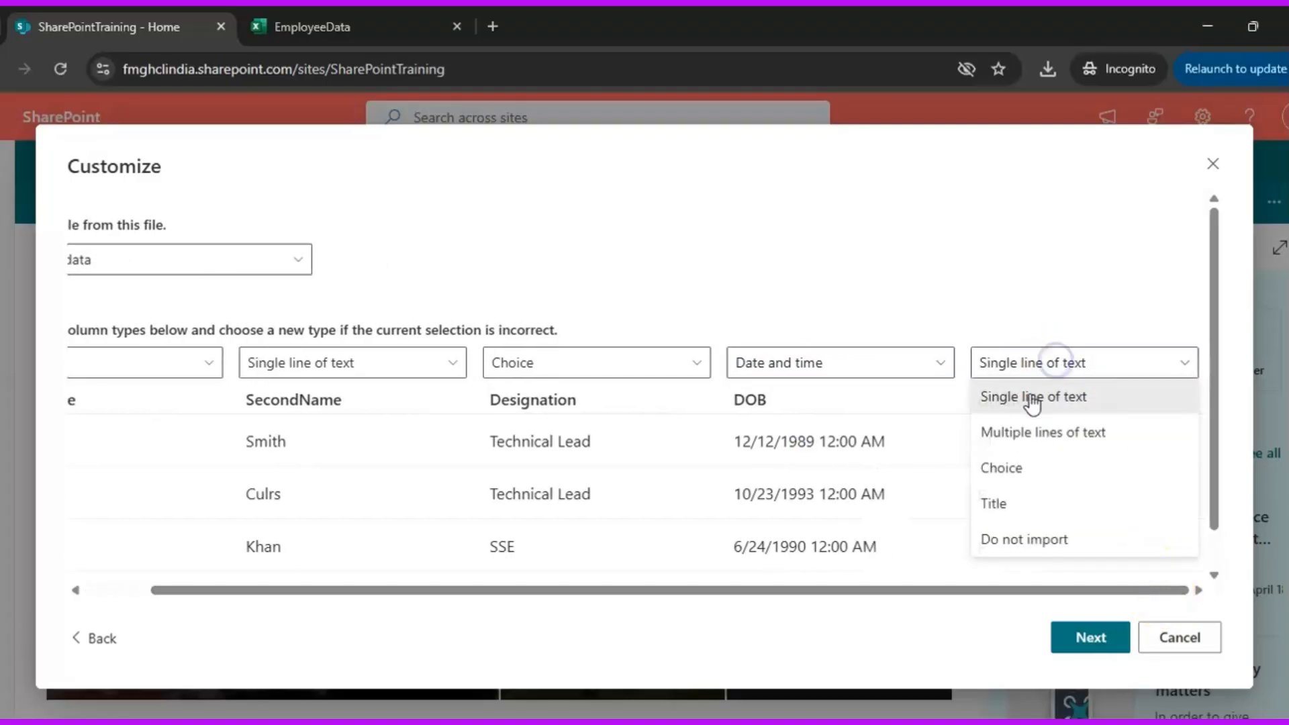
{"action": "left_click", "coordinate": [1030, 470]}
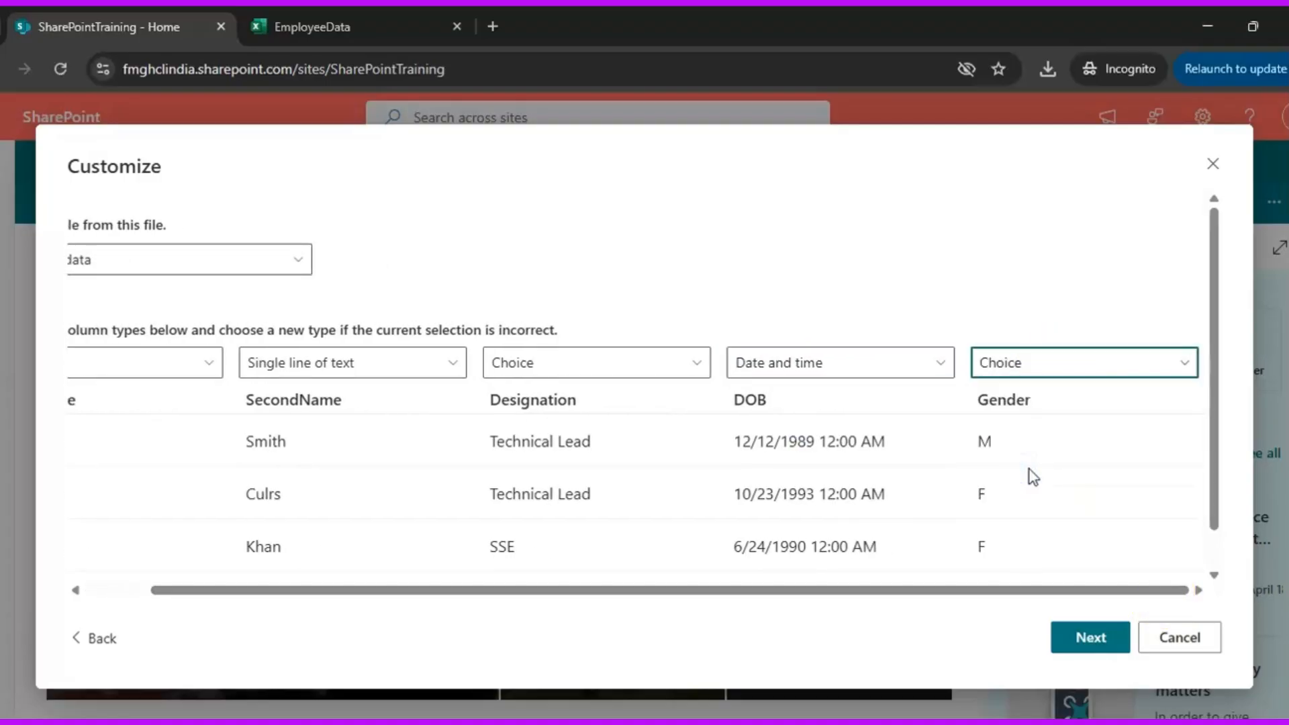
{"action": "left_click", "coordinate": [1159, 375]}
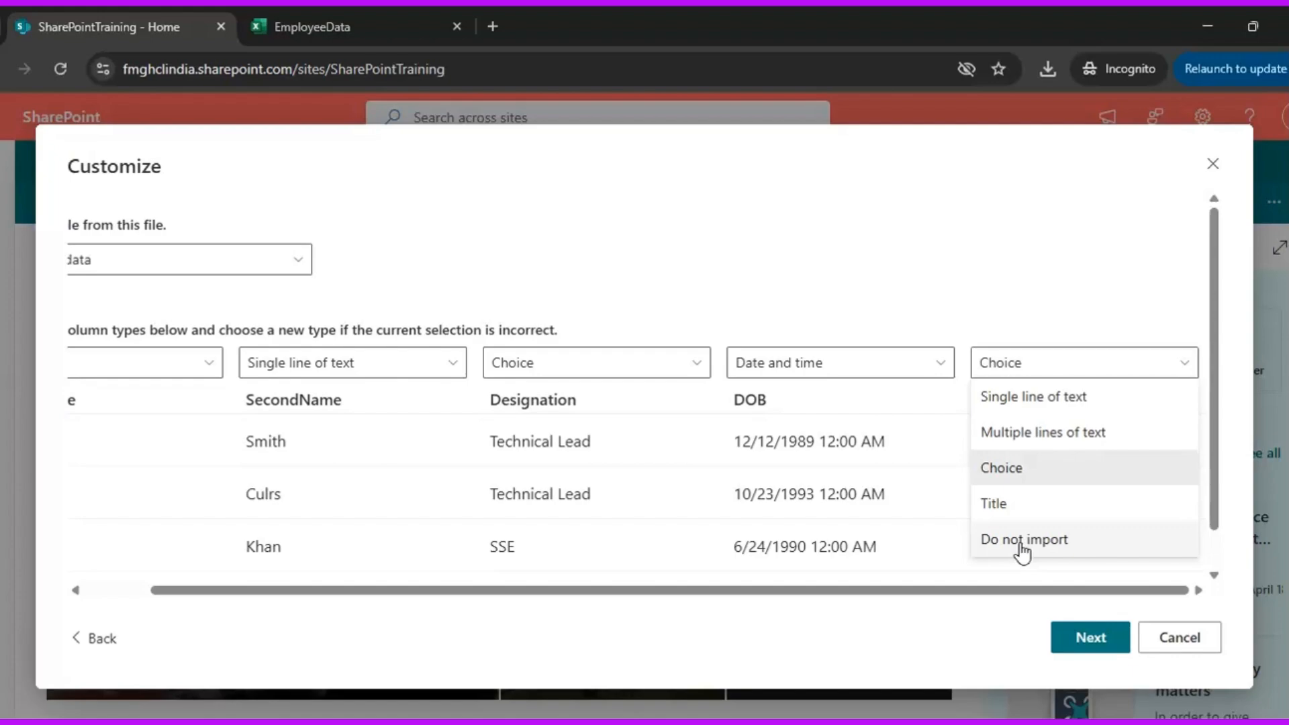
{"action": "left_click", "coordinate": [1077, 639]}
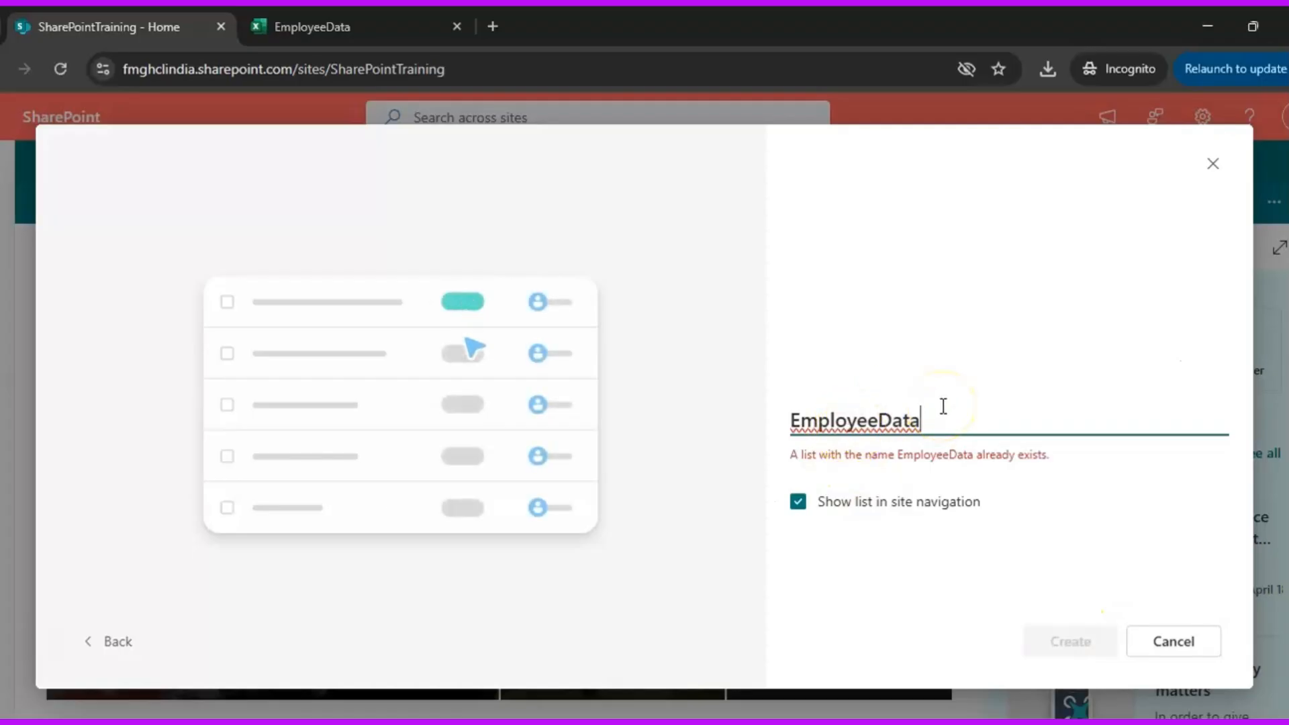
Name the imported list EmployeeDataList, leave it out of the site navigation, and create it
{"action": "type", "text": "List"}
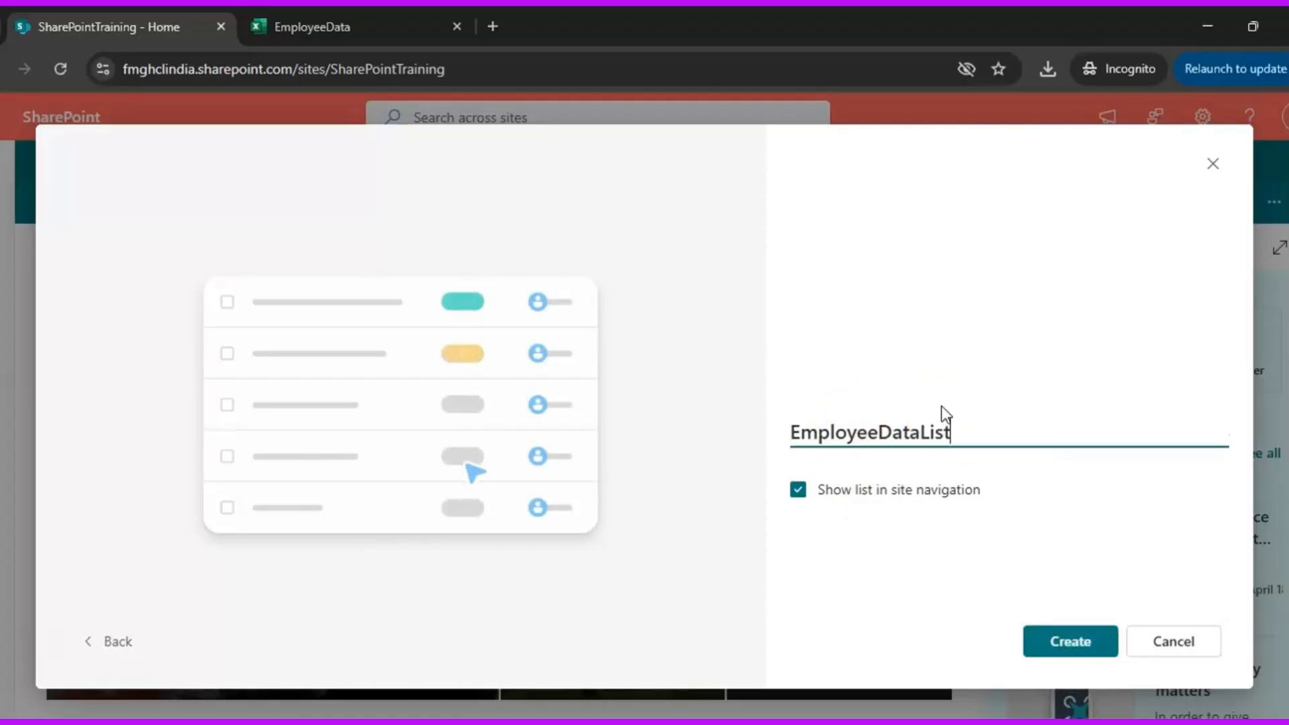
{"action": "left_click", "coordinate": [799, 493]}
{"action": "left_click", "coordinate": [1068, 641]}
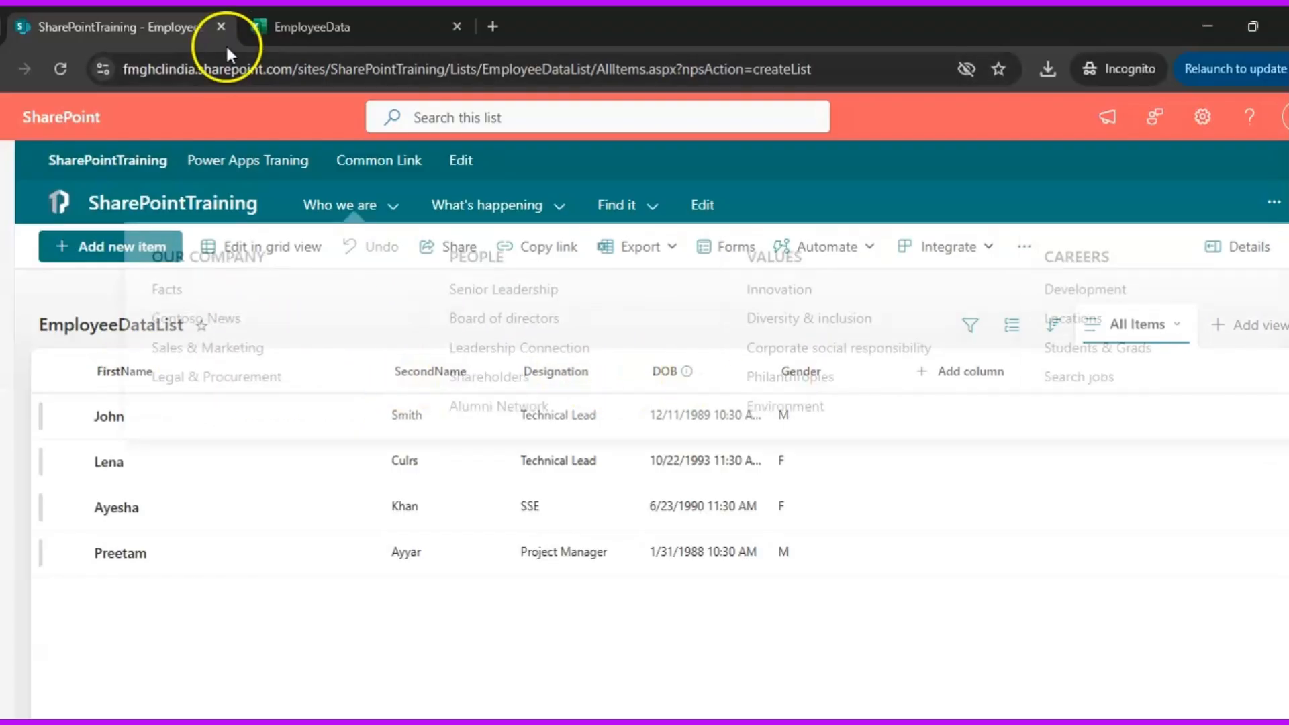
Compare the new list's entries with the source table in the EmployeeData workbook in Excel, and return to the SharePoint list
{"action": "left_click", "coordinate": [316, 26]}
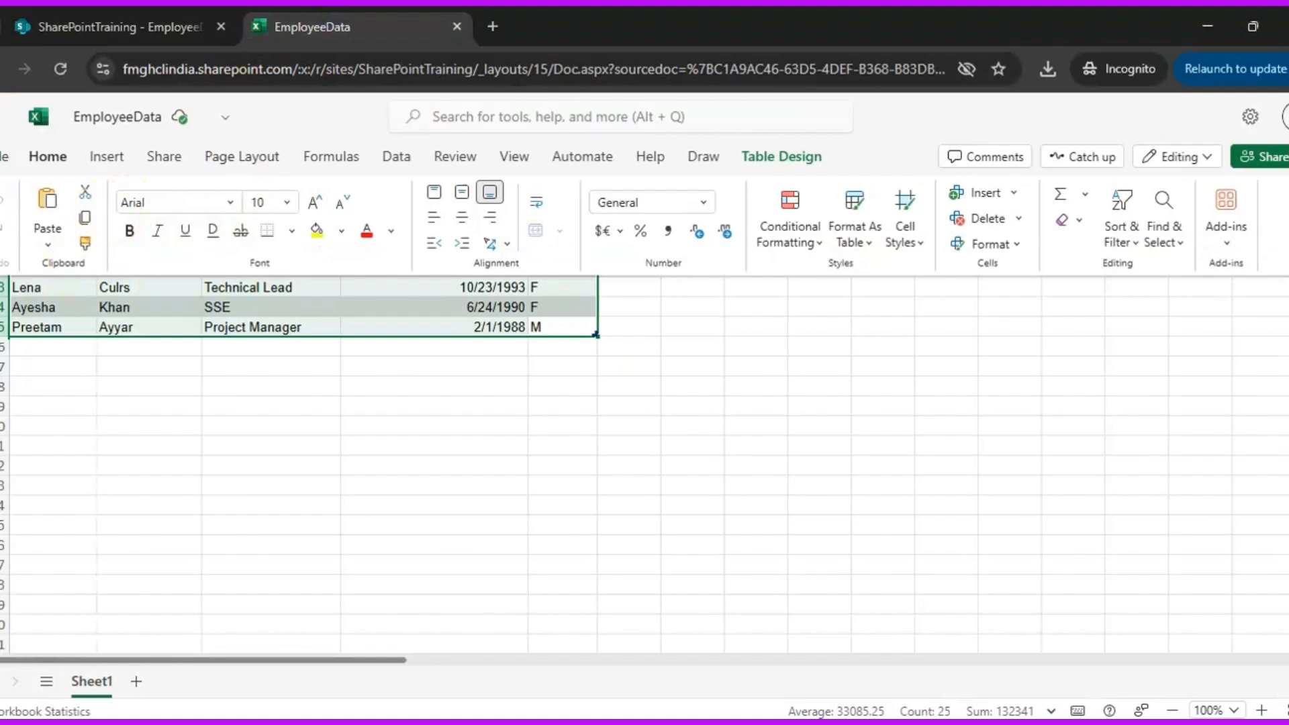
{"action": "left_click", "coordinate": [58, 158]}
{"action": "left_click", "coordinate": [58, 157]}
{"action": "left_click", "coordinate": [120, 28]}
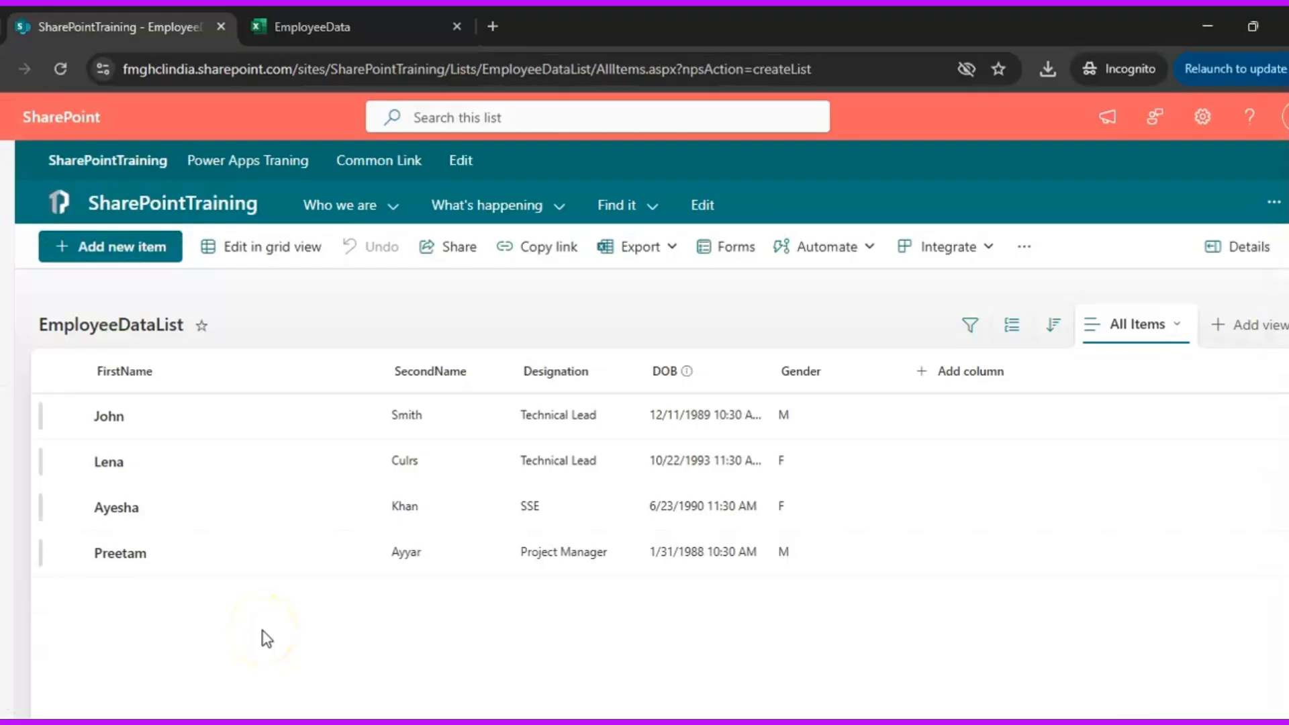
Start a new list from the site's home page, using the existing Students list of SharePointTraining as the template
{"action": "left_click", "coordinate": [180, 209]}
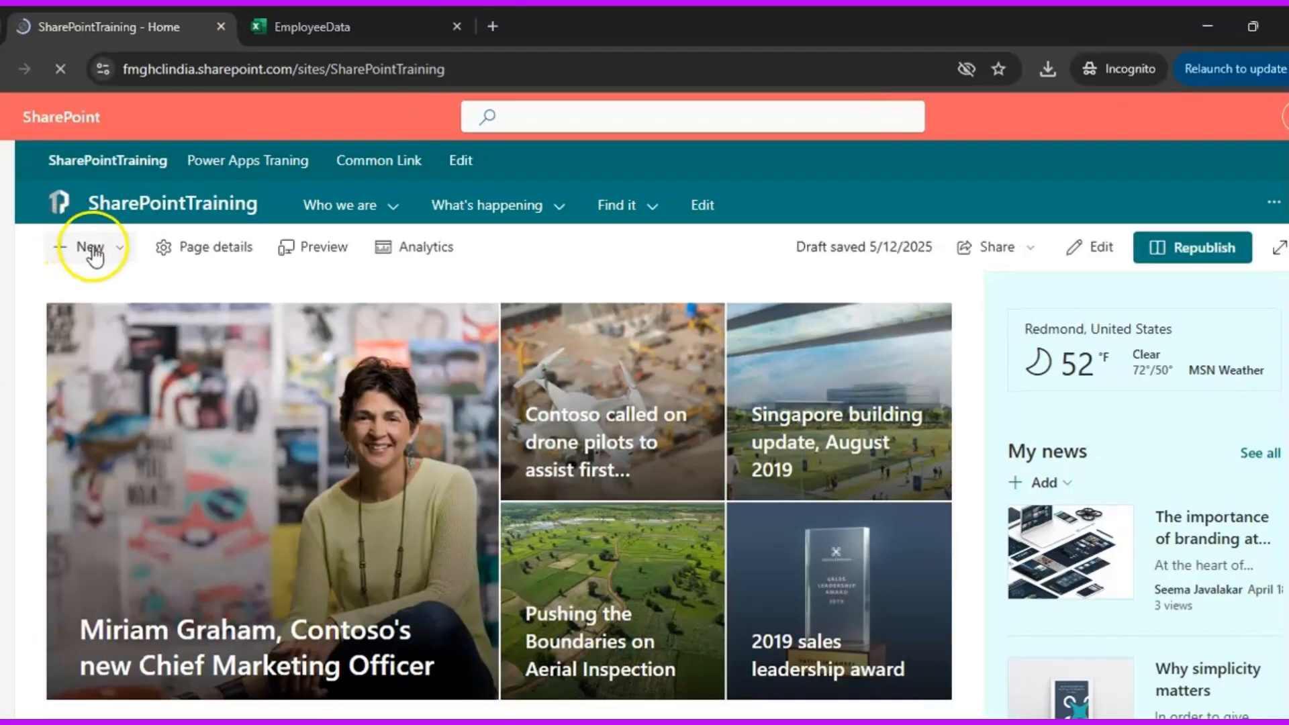
{"action": "left_click", "coordinate": [94, 250]}
{"action": "left_click", "coordinate": [95, 289]}
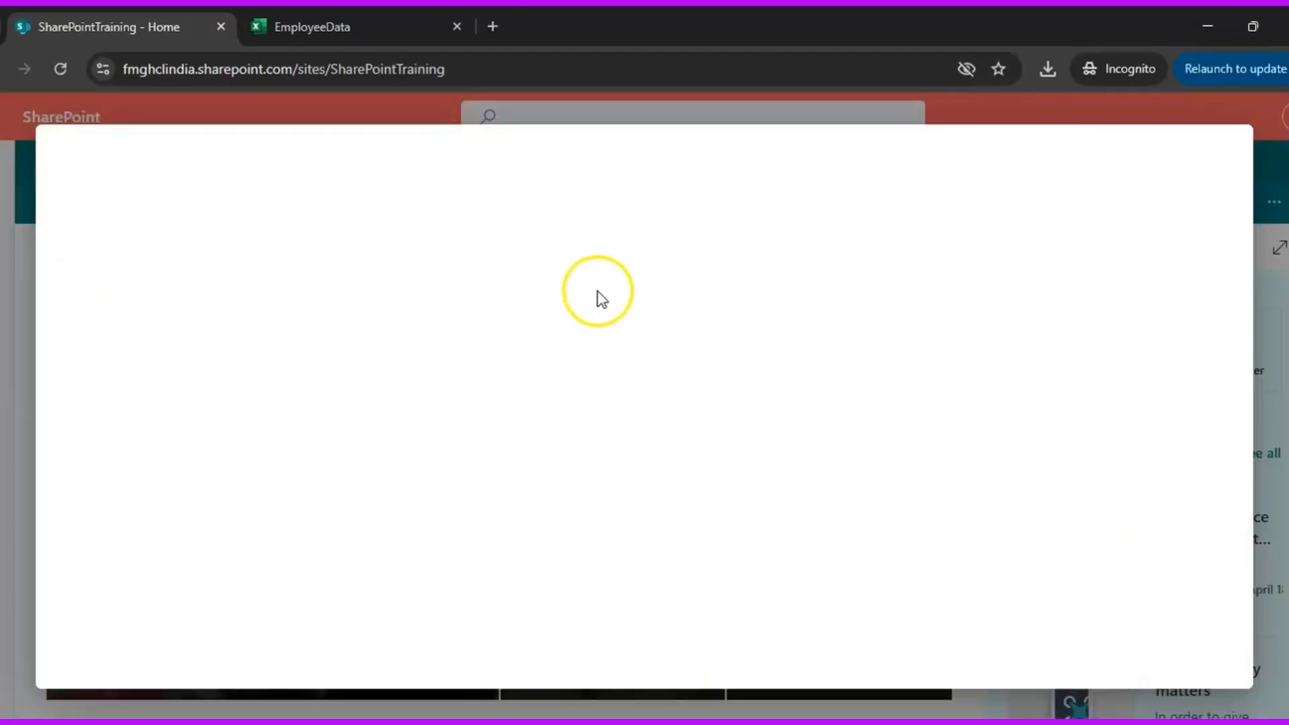
{"action": "left_click", "coordinate": [527, 578]}
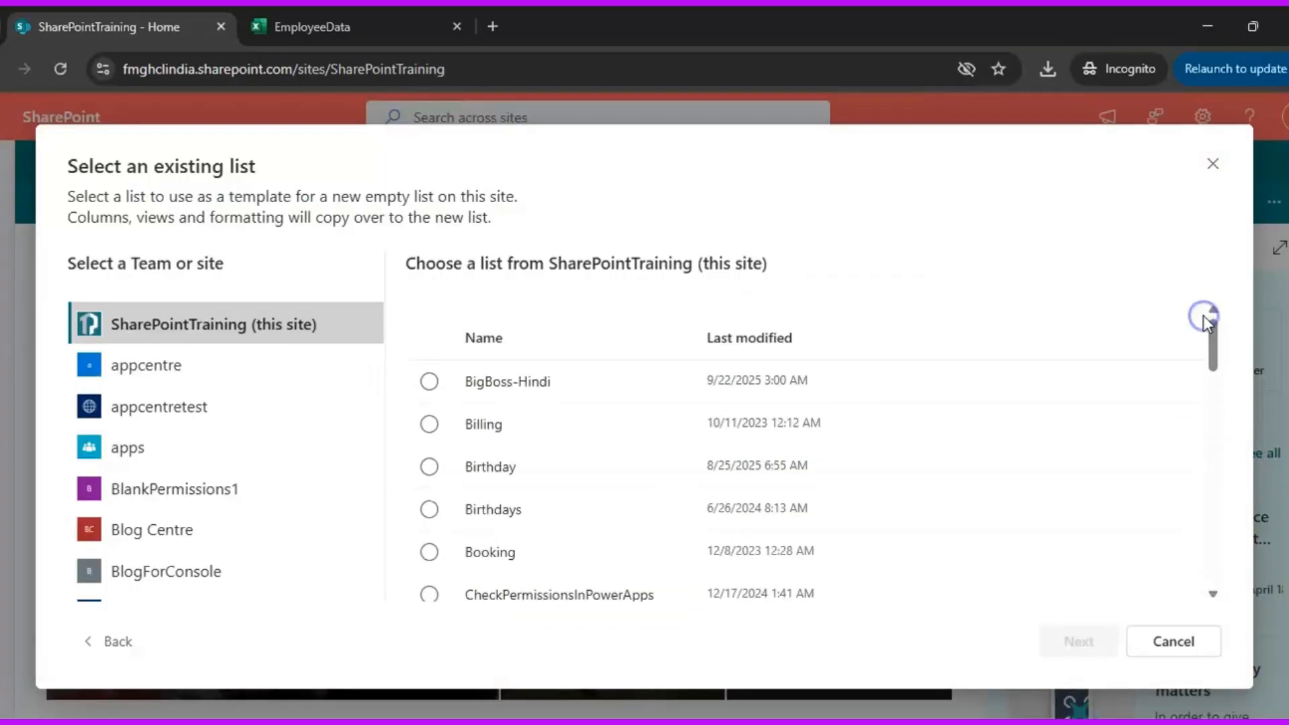
{"action": "left_click_drag", "start_coordinate": [1203, 316], "coordinate": [1205, 621]}
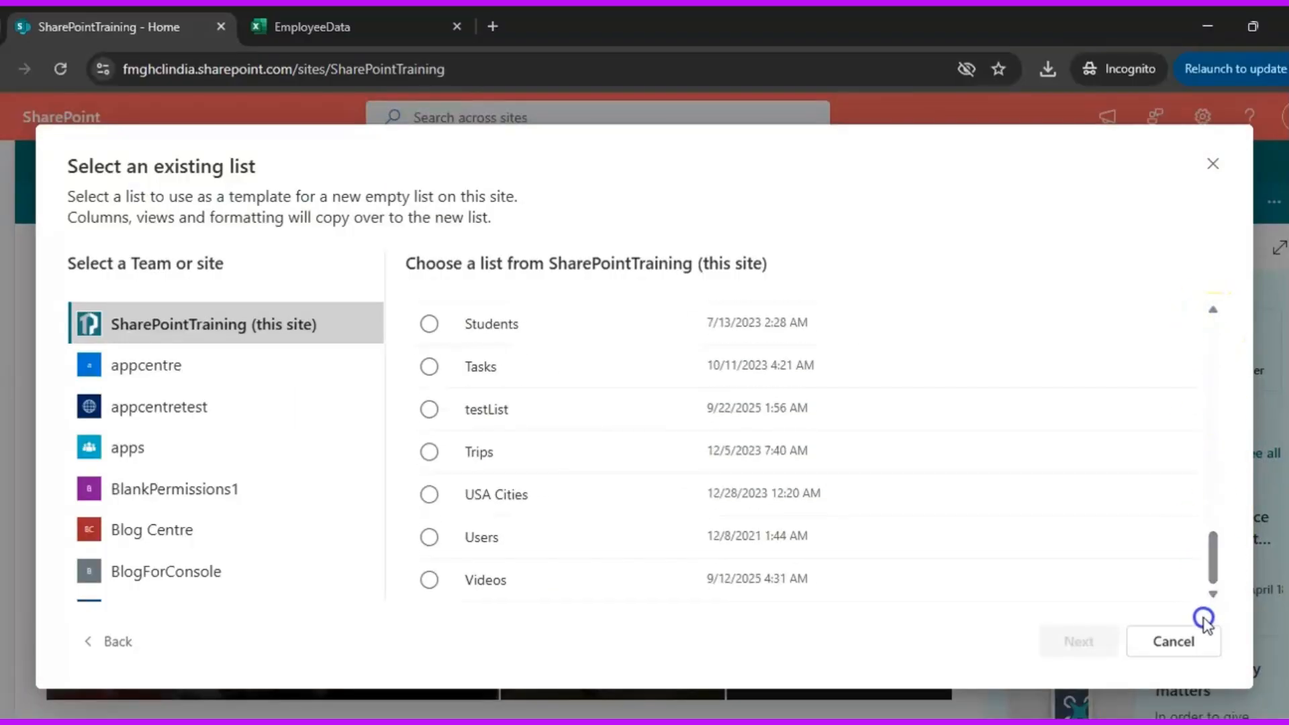
{"action": "left_click", "coordinate": [430, 323]}
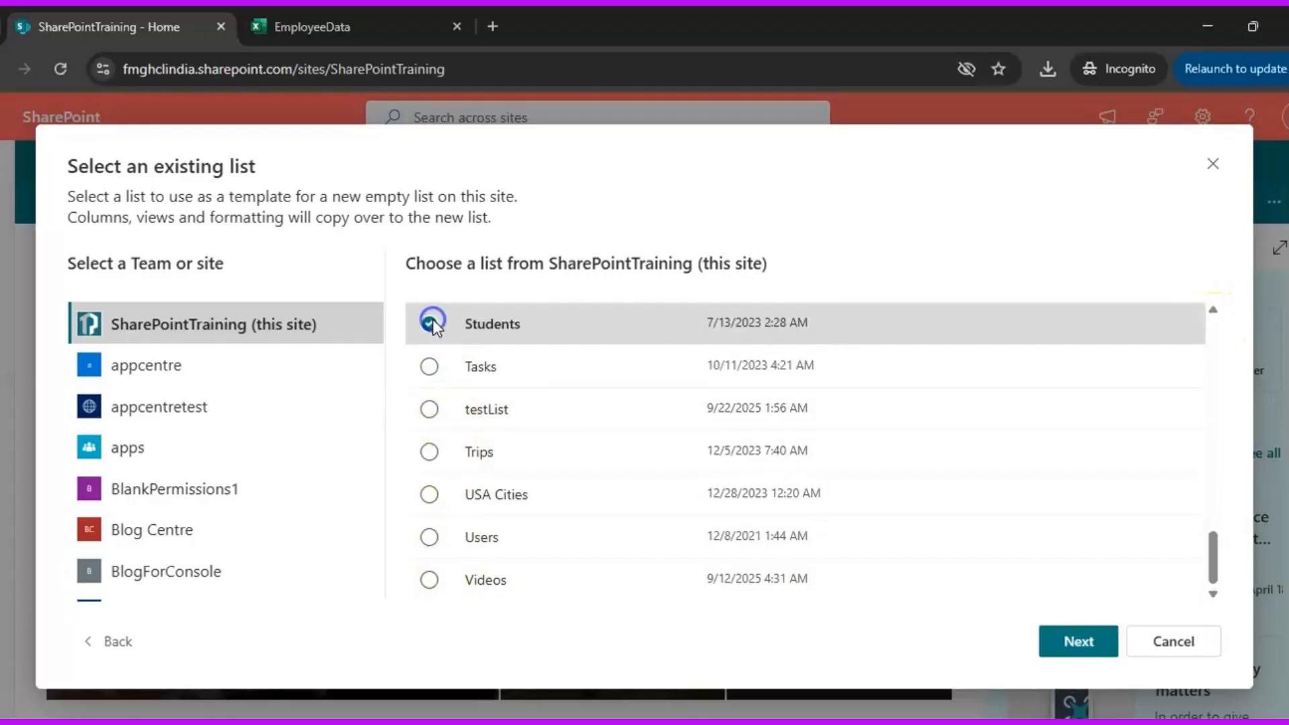
{"action": "left_click", "coordinate": [1070, 639]}
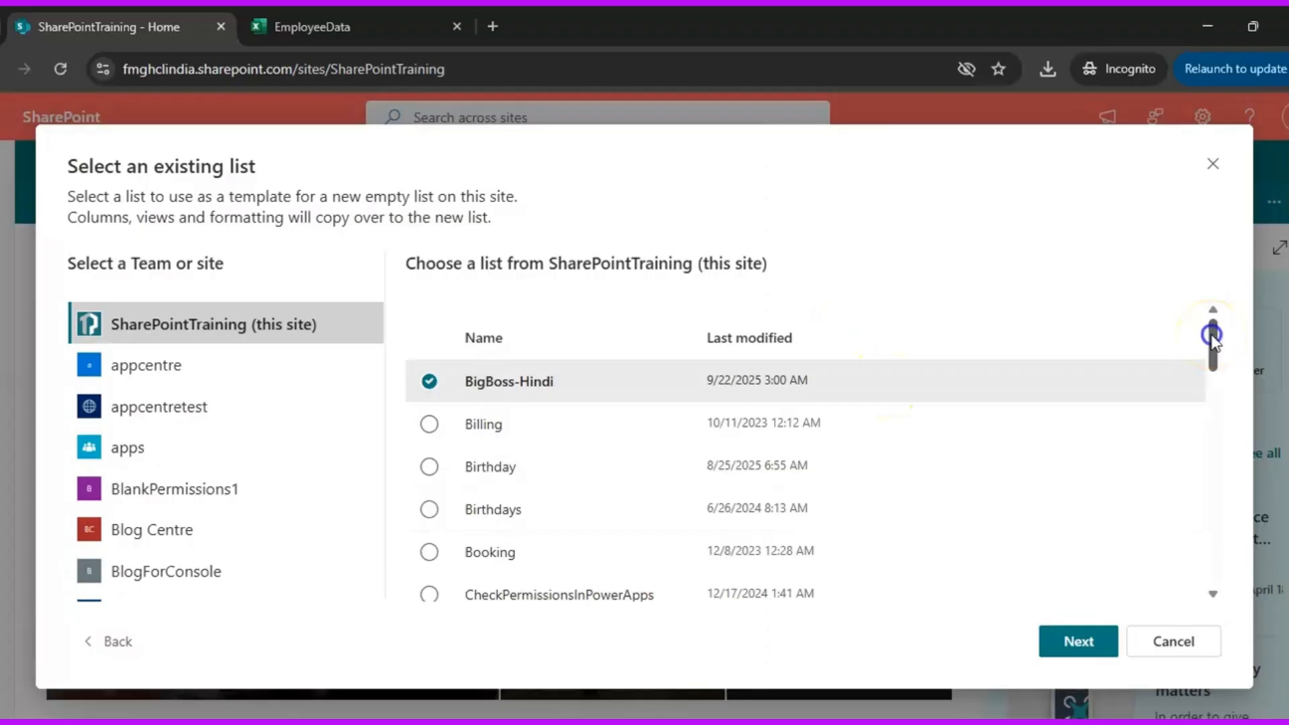
{"action": "left_click_drag", "start_coordinate": [1213, 338], "coordinate": [1174, 567]}
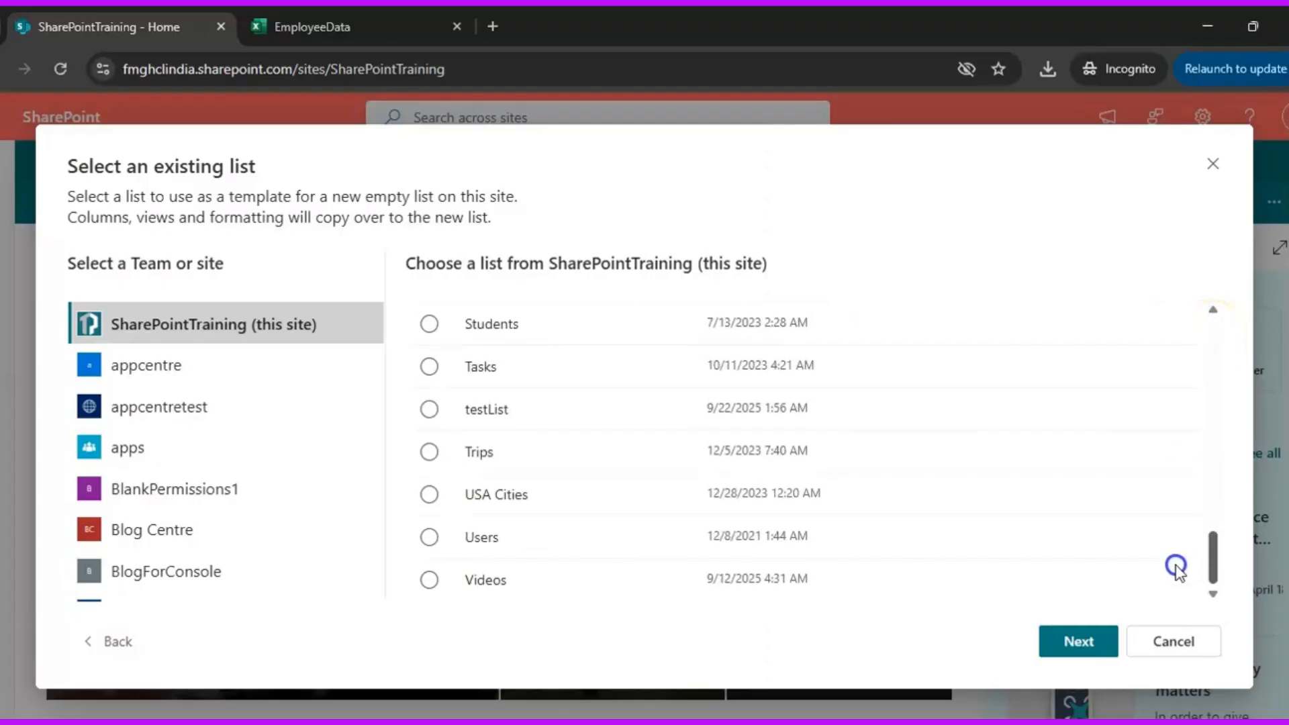
{"action": "left_click", "coordinate": [429, 327]}
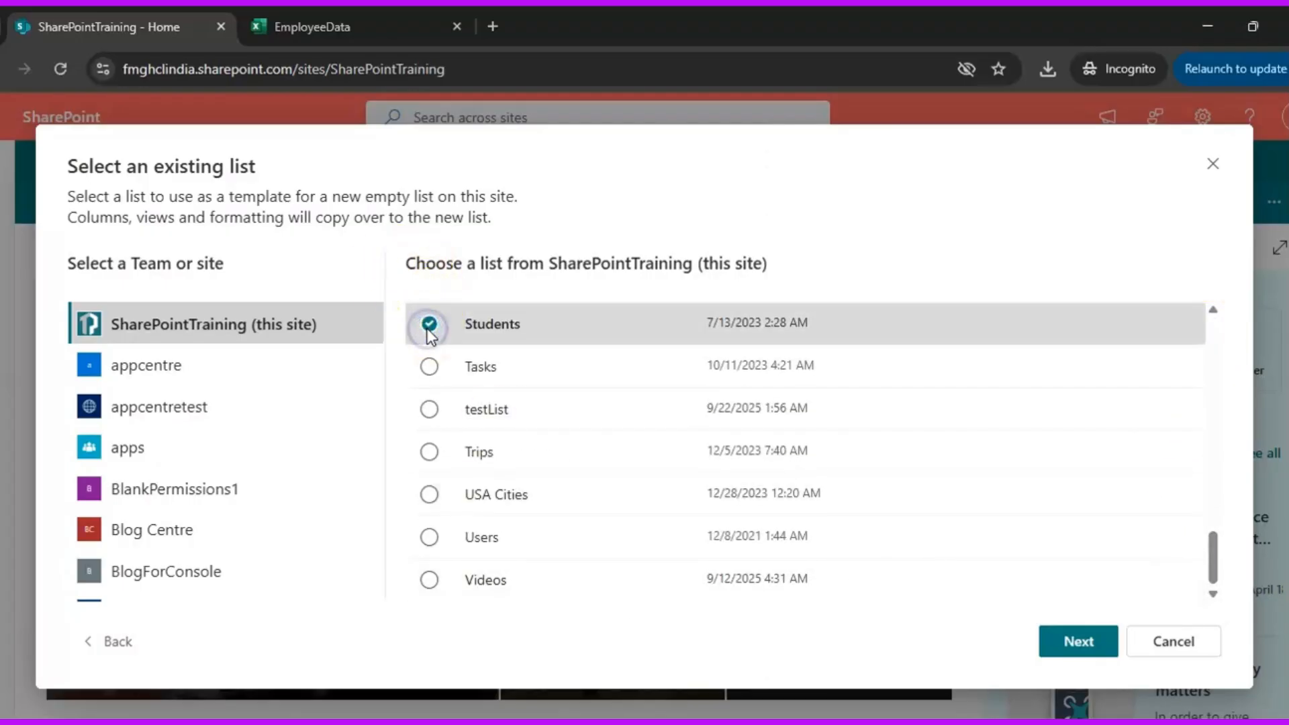
{"action": "left_click", "coordinate": [1084, 641]}
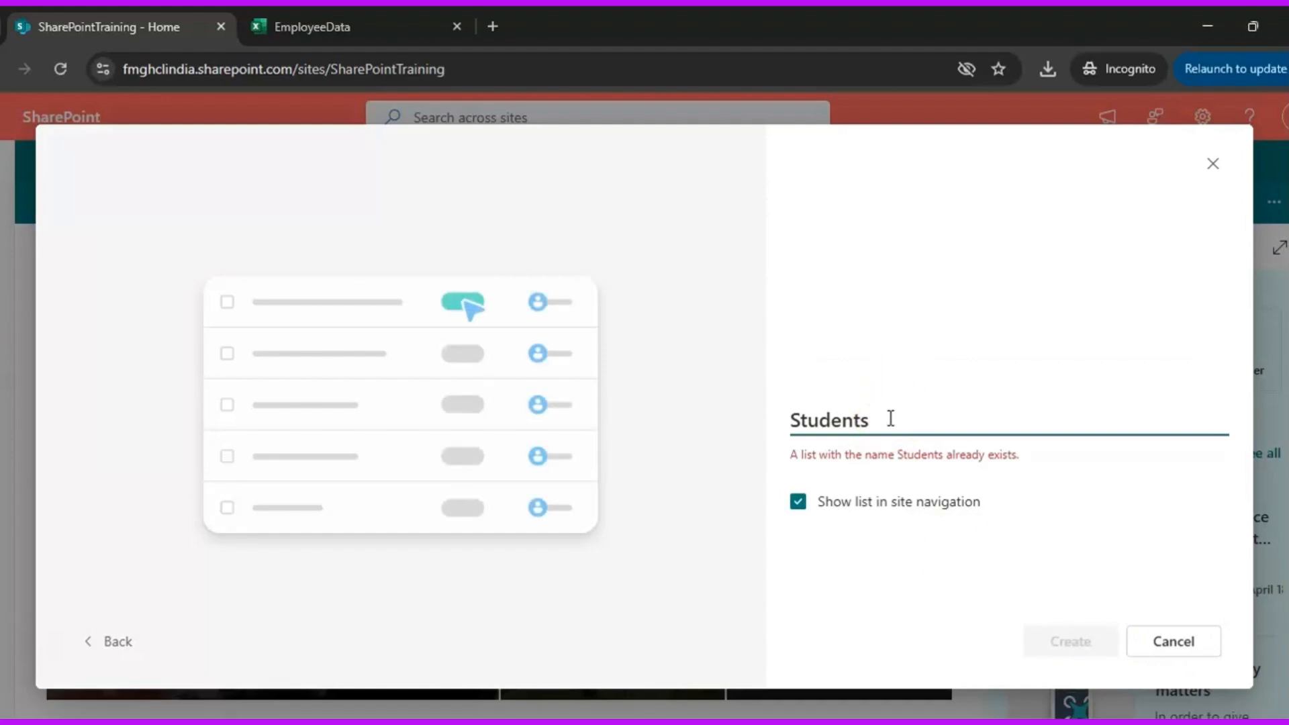
Name the list HighSchoolStudents, leave it out of the site navigation, and create it
{"action": "key", "text": "BackSpace"}
{"action": "key", "text": "BackSpace"}
{"action": "key", "text": "BackSpace"}
{"action": "key", "text": "BackSpace"}
{"action": "key", "text": "BackSpace"}
{"action": "key", "text": "BackSpace"}
{"action": "key", "text": "BackSpace"}
{"action": "key", "text": "BackSpace"}
{"action": "type", "text": "H"}
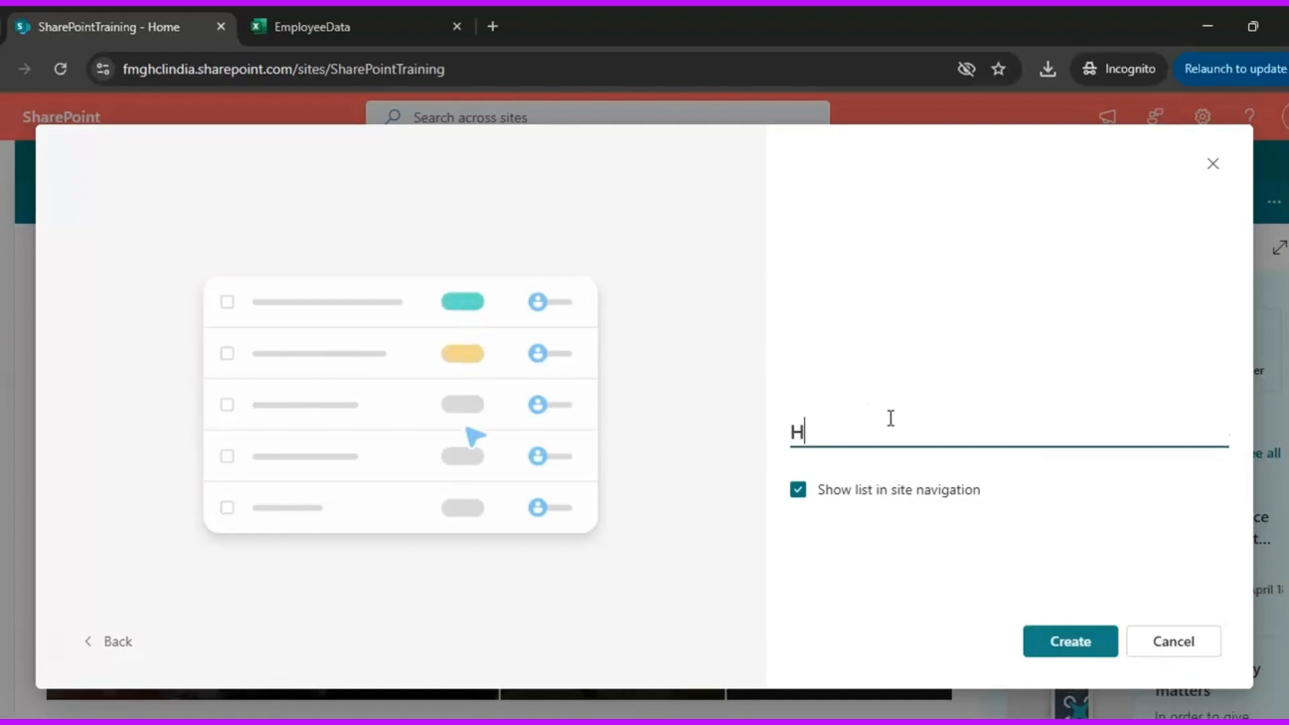
{"action": "type", "text": "ighSchoo"}
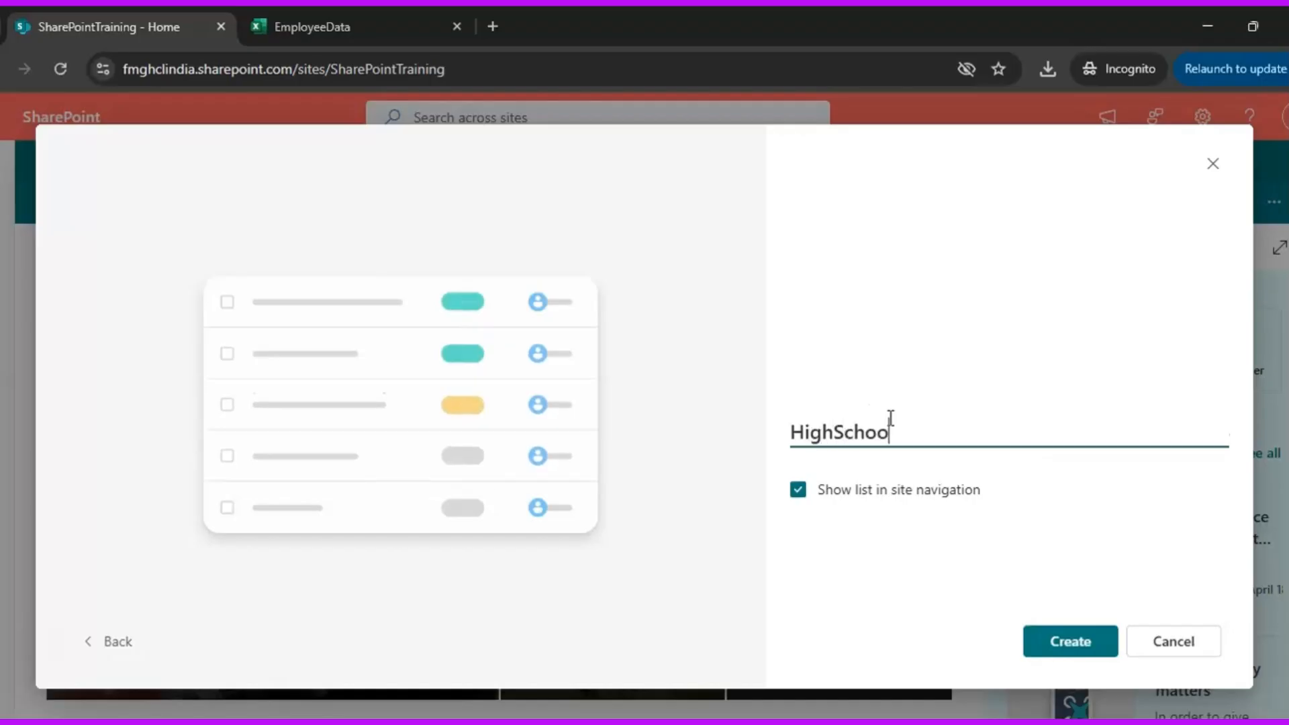
{"action": "type", "text": "lStudents"}
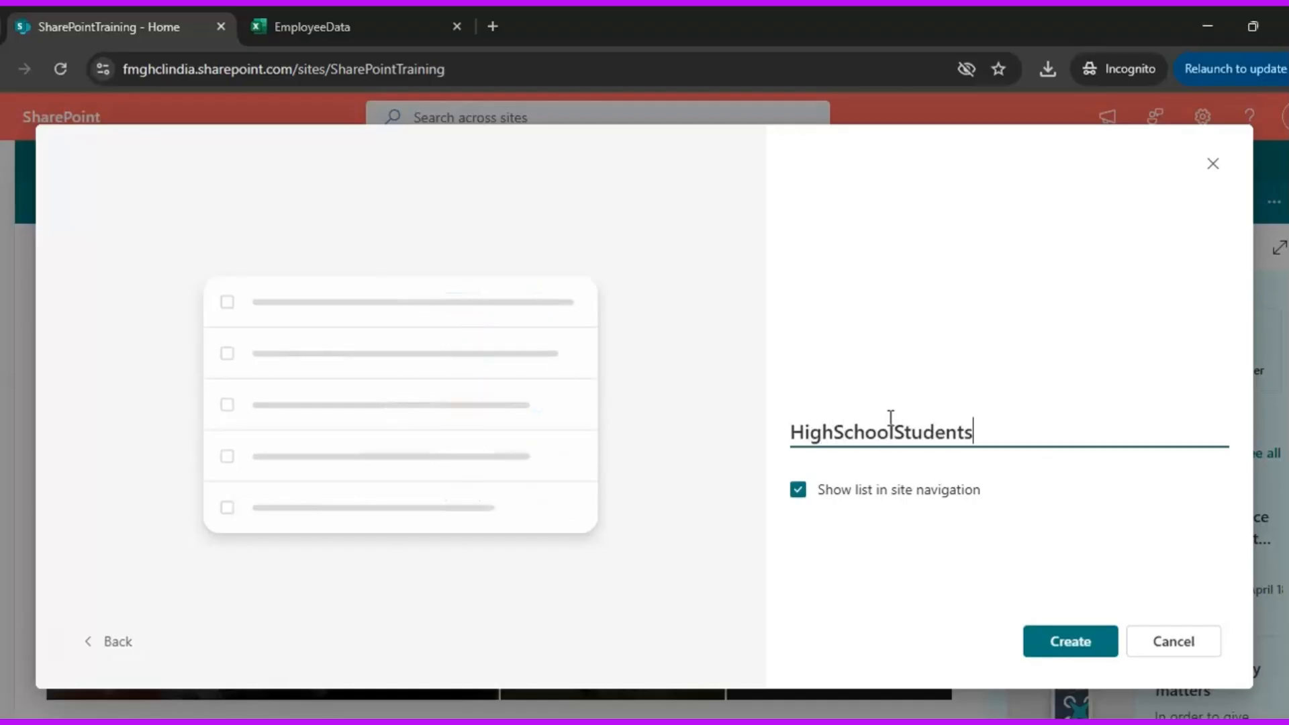
{"action": "left_click", "coordinate": [797, 491]}
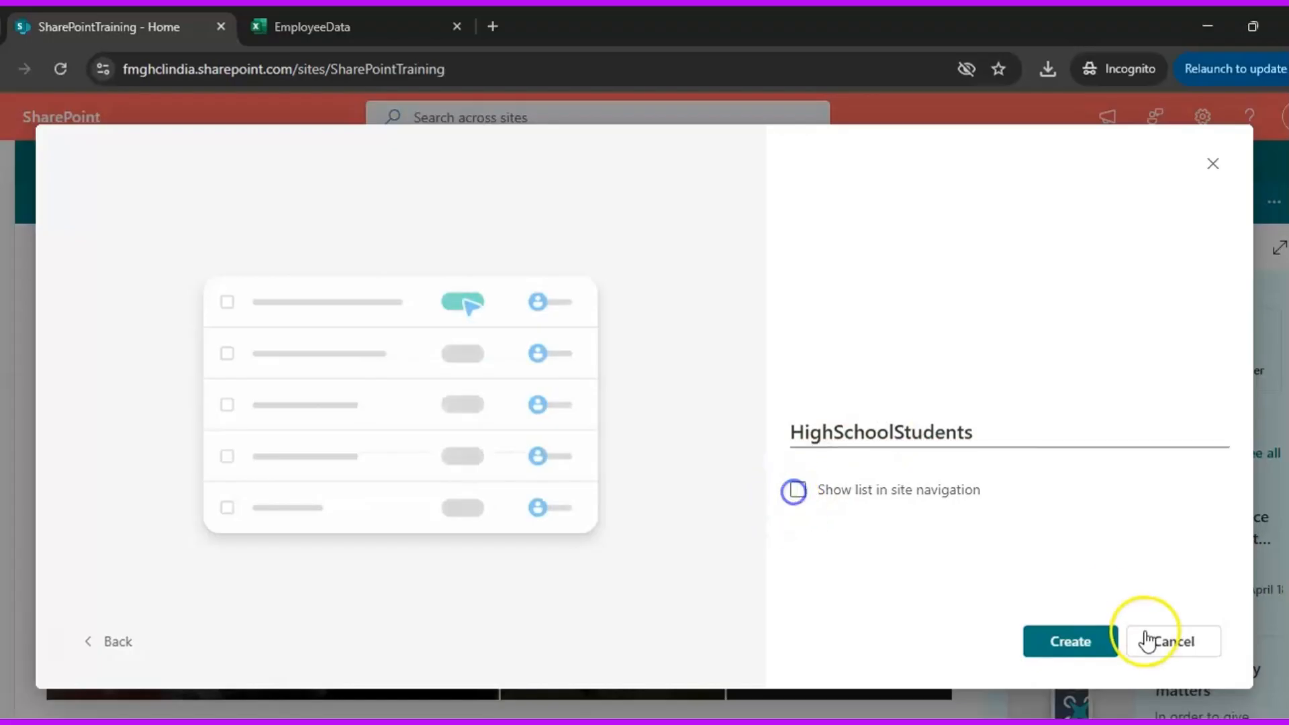
{"action": "left_click", "coordinate": [1056, 644]}
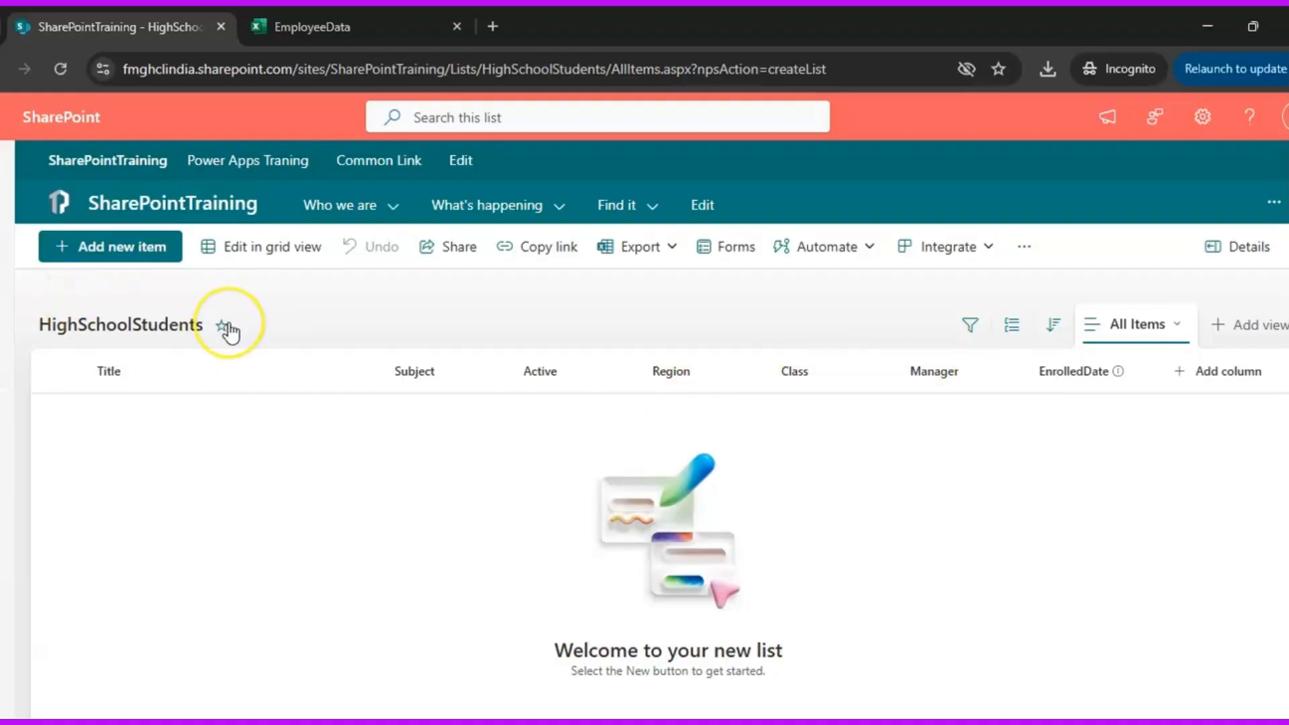
Create a blank list named BasicList from the site's home page, keeping it shown in the site navigation
{"action": "left_click", "coordinate": [173, 210]}
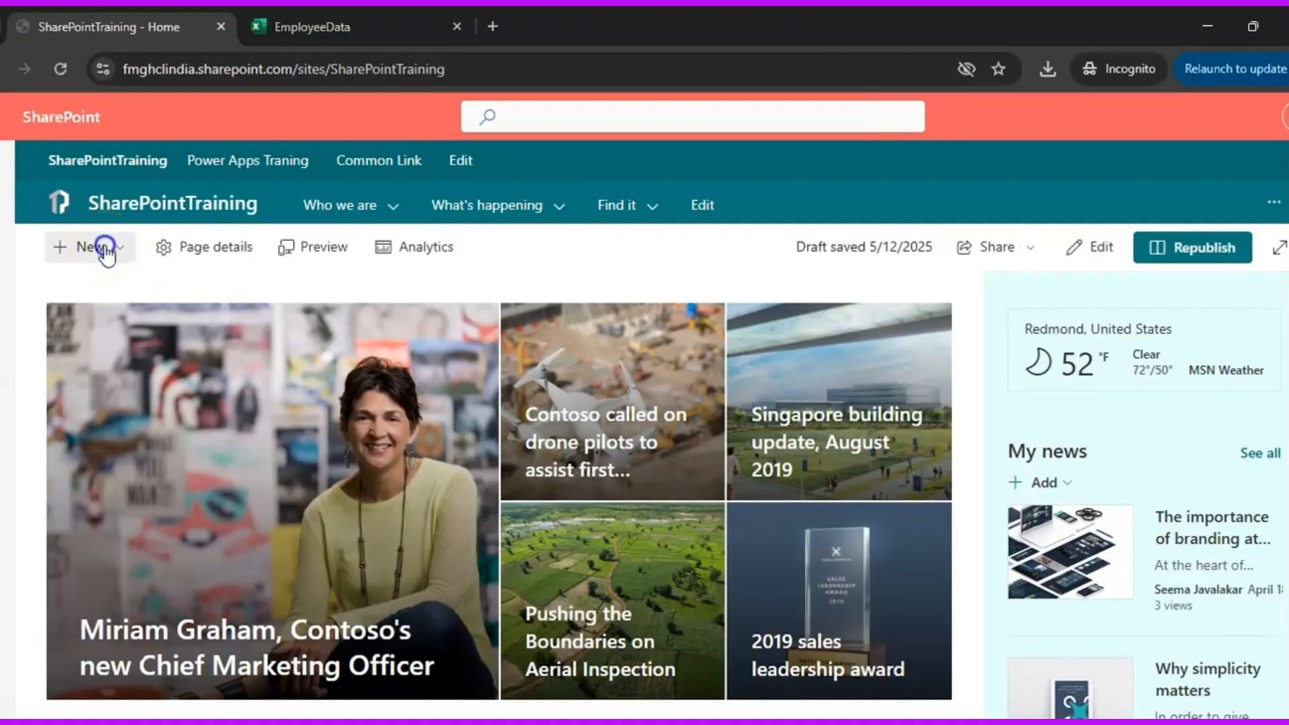
{"action": "left_click", "coordinate": [101, 247]}
{"action": "left_click", "coordinate": [99, 296]}
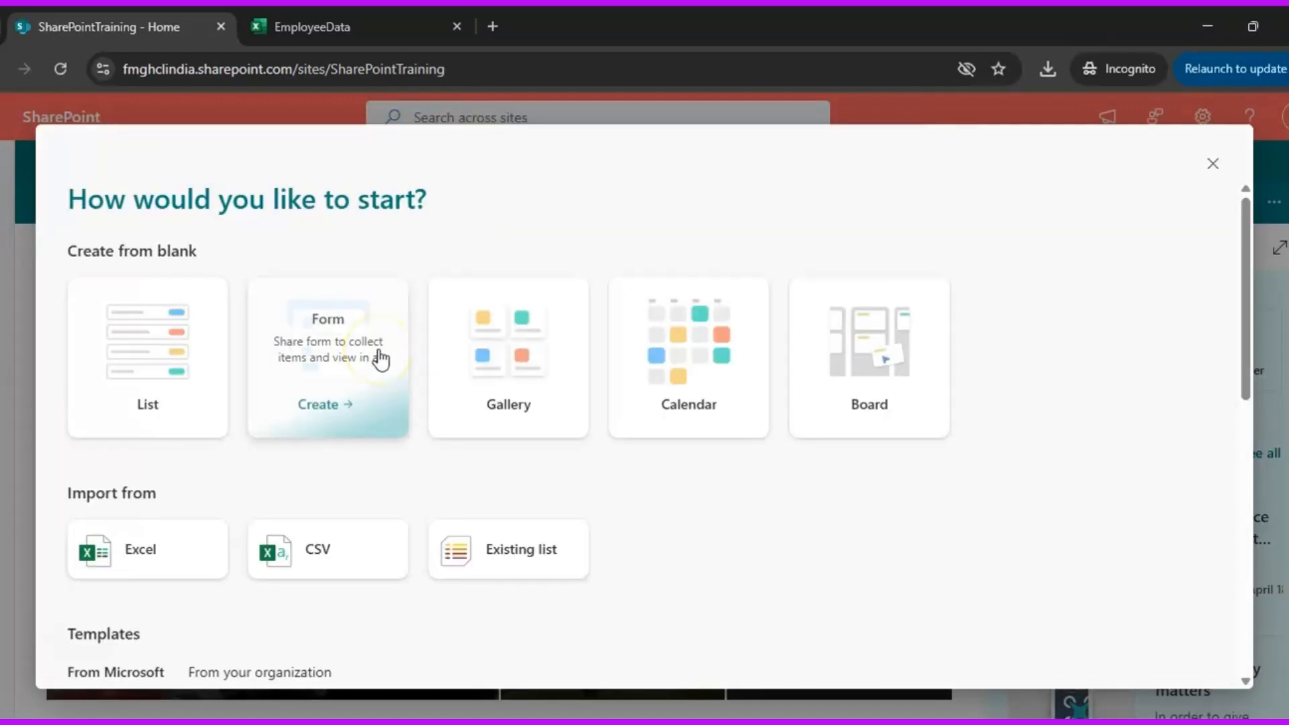
{"action": "left_click", "coordinate": [183, 351]}
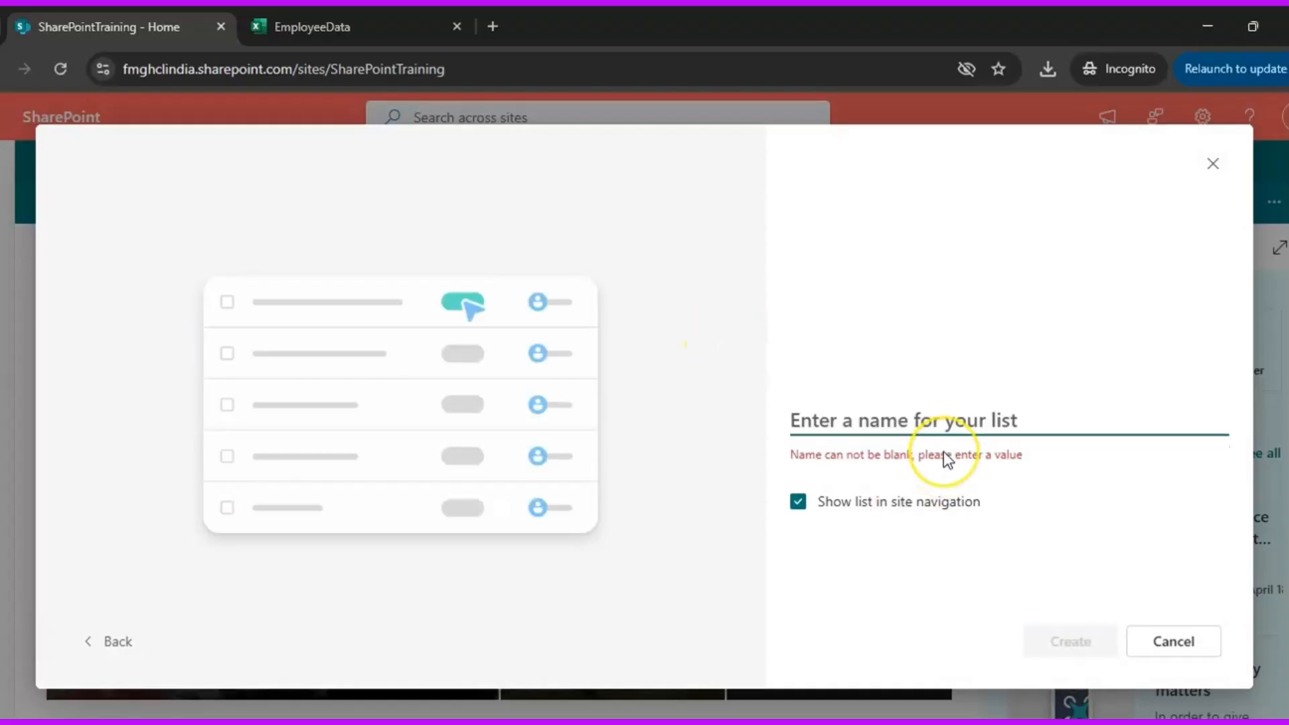
{"action": "type", "text": "Basic"}
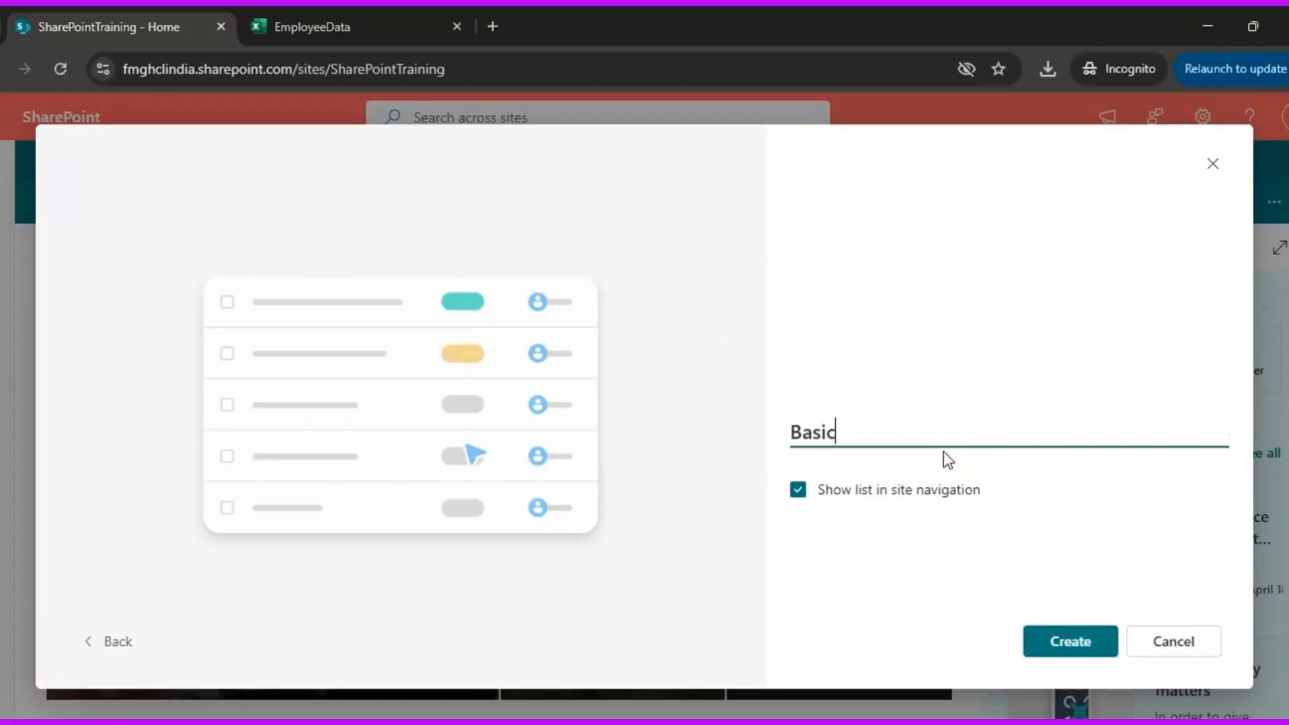
{"action": "type", "text": "List"}
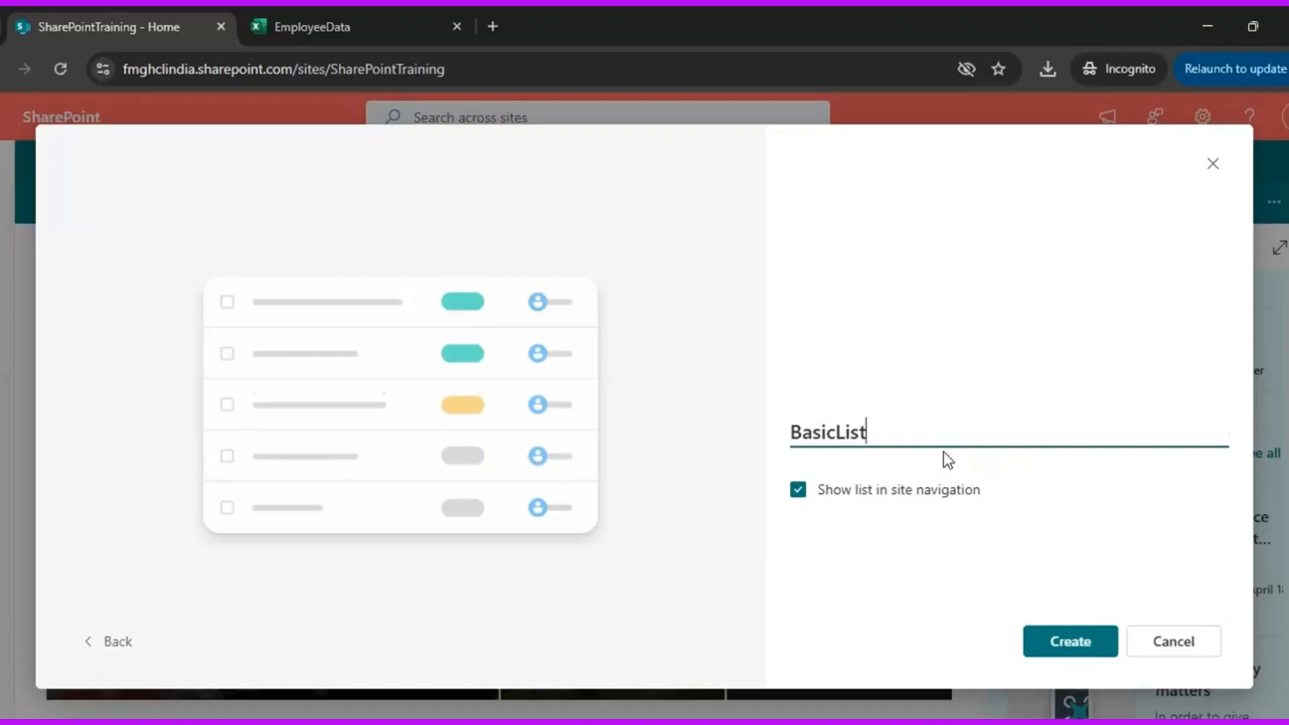
{"action": "left_click", "coordinate": [1078, 646]}
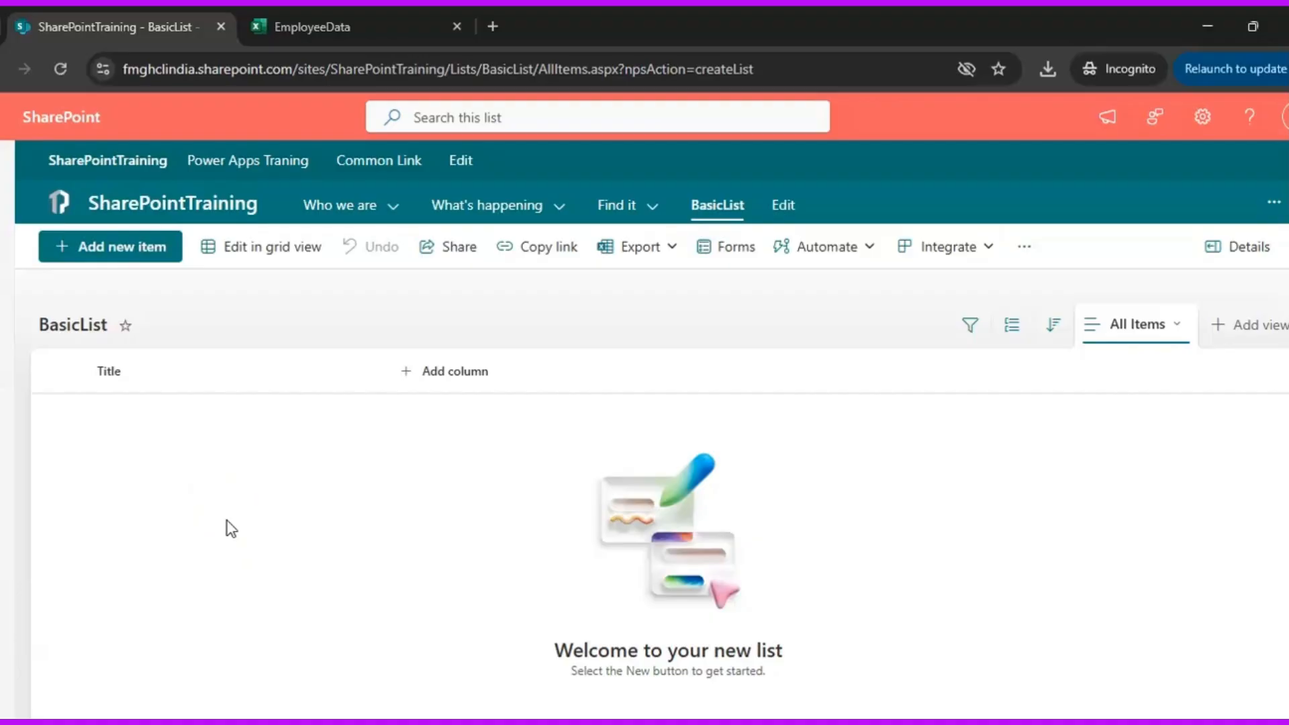
Open the site contents, examine the list creation options available there, and close them without creating a list
{"action": "left_click", "coordinate": [1203, 117]}
{"action": "left_click", "coordinate": [1082, 287]}
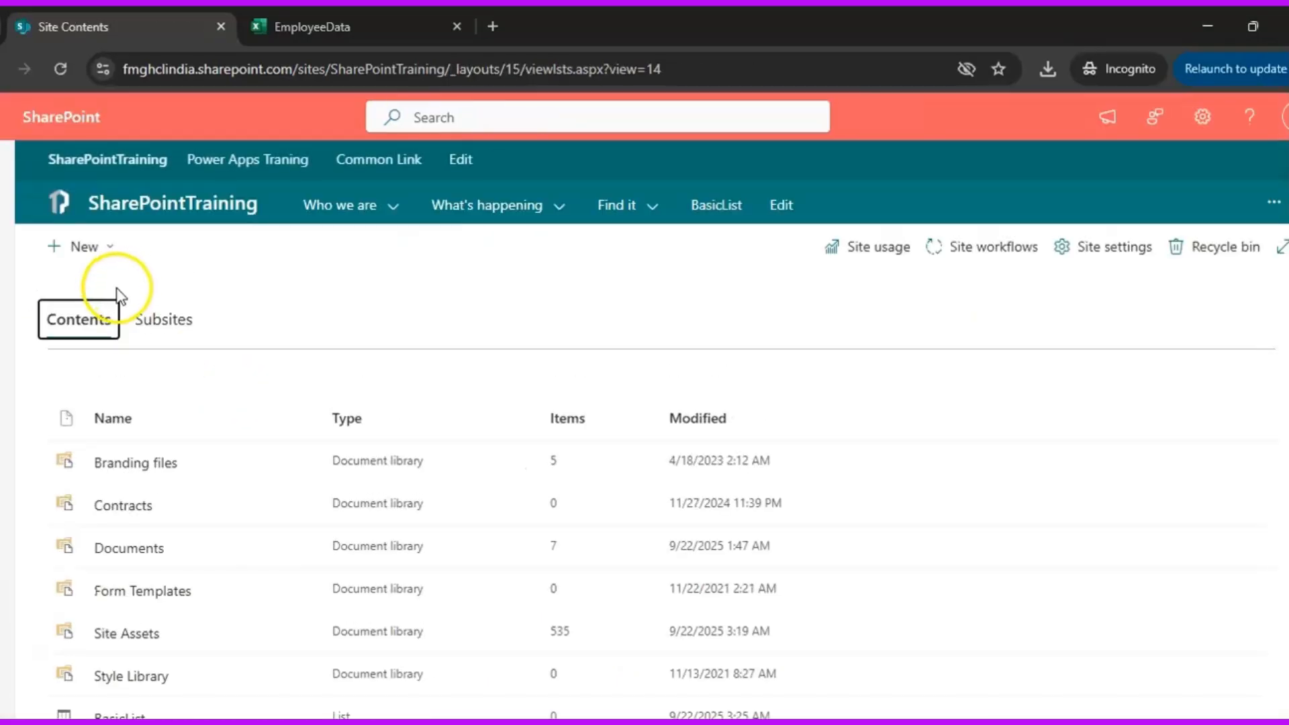
{"action": "left_click", "coordinate": [104, 253]}
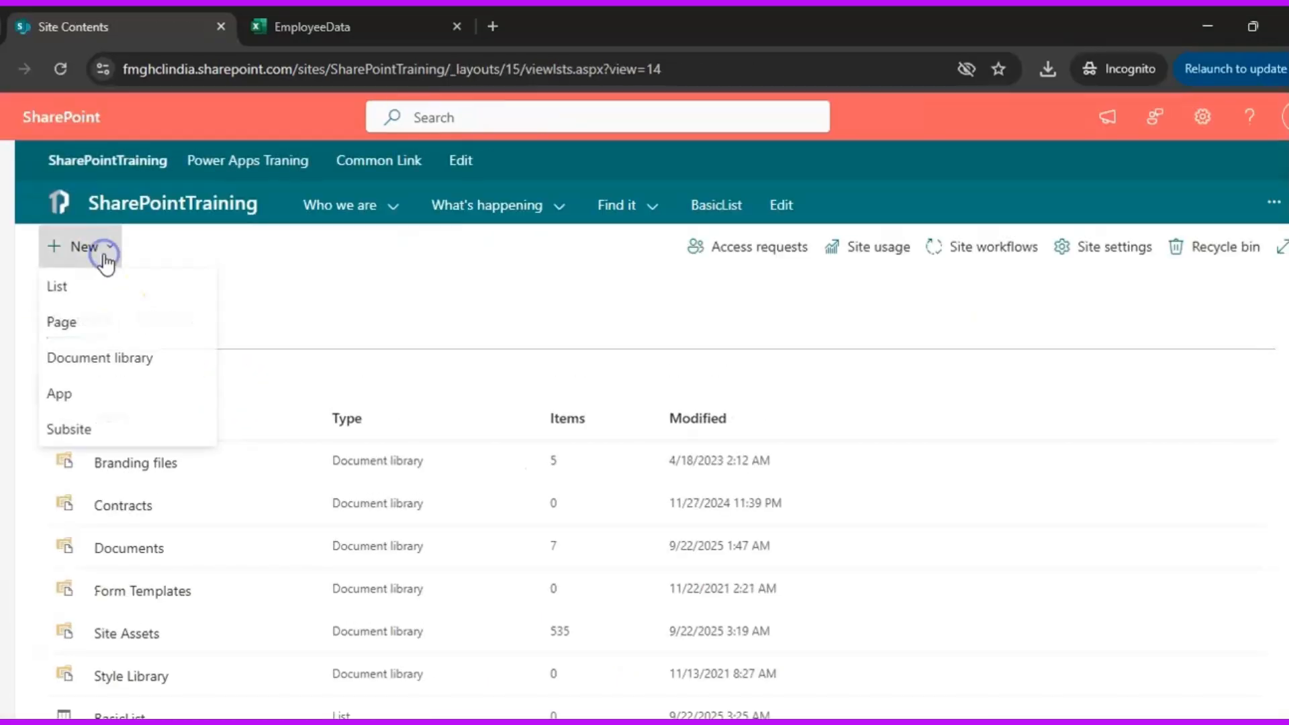
{"action": "left_click", "coordinate": [92, 287]}
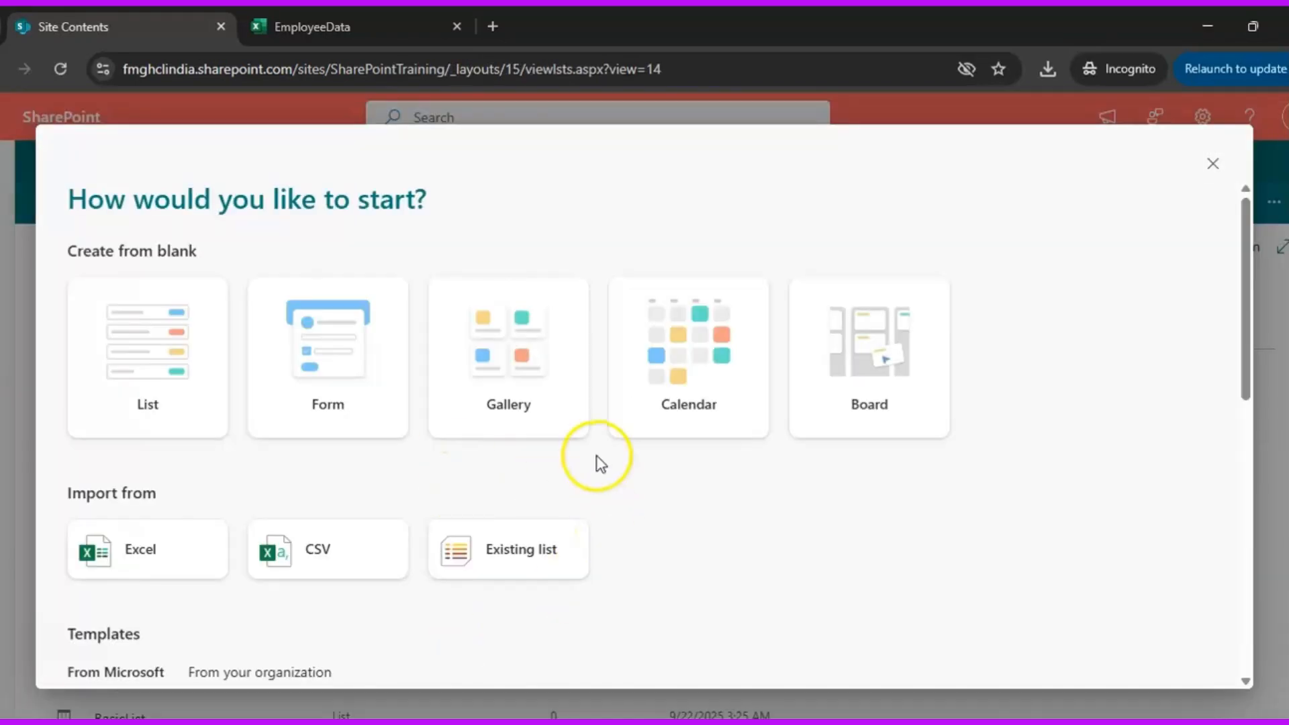
{"action": "left_click", "coordinate": [1217, 167]}
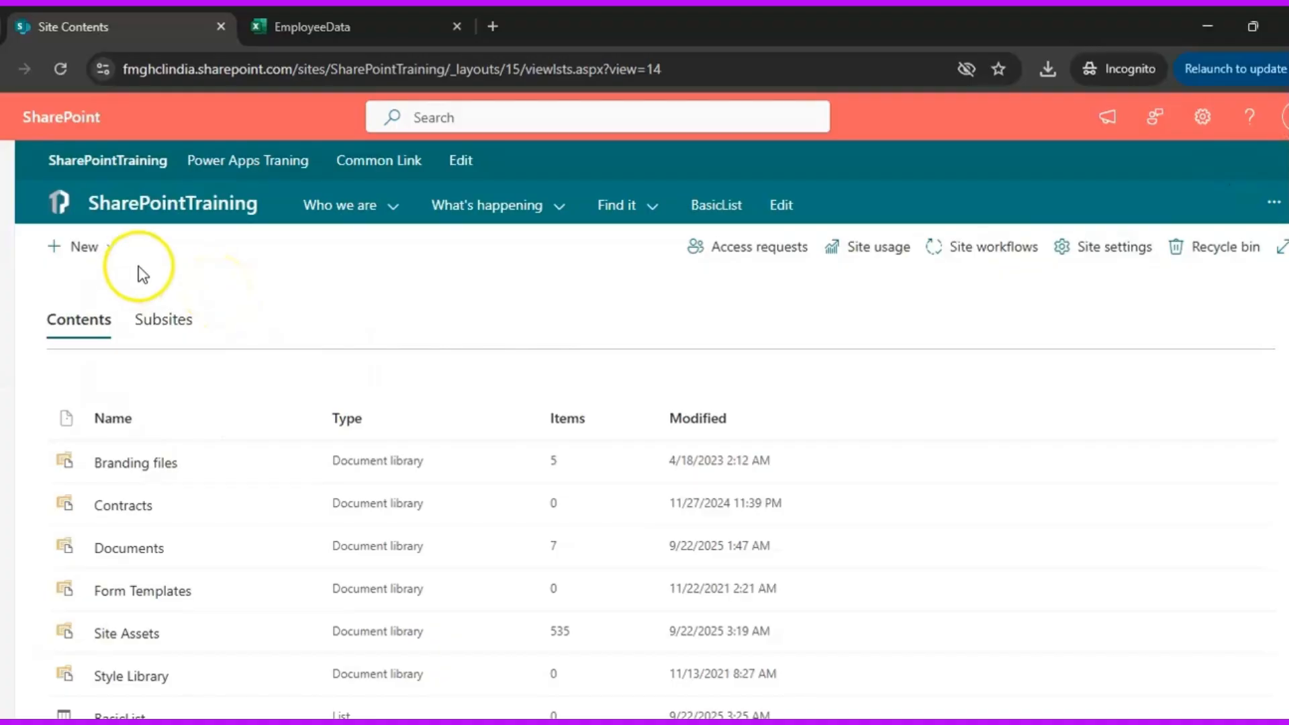
Create a blank document library named BlankLibrary from the site's home page, leaving it out of the site navigation
{"action": "left_click", "coordinate": [184, 205]}
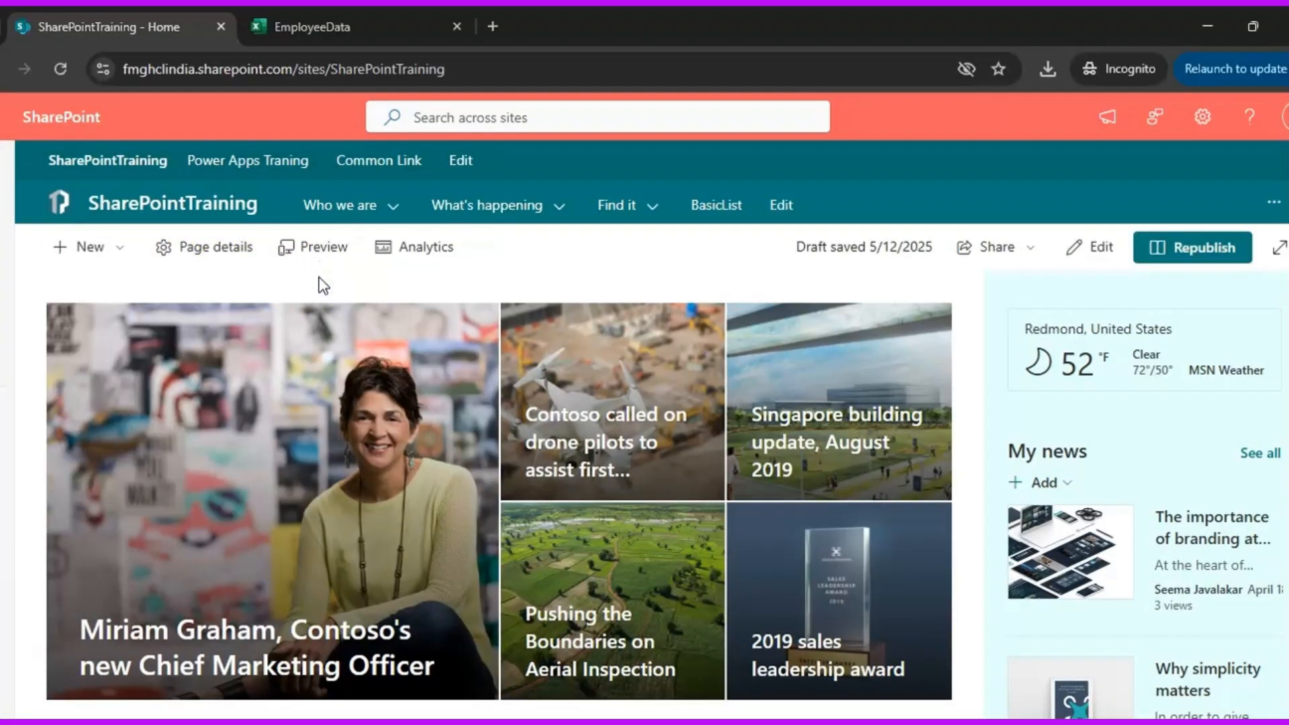
{"action": "left_click", "coordinate": [126, 248]}
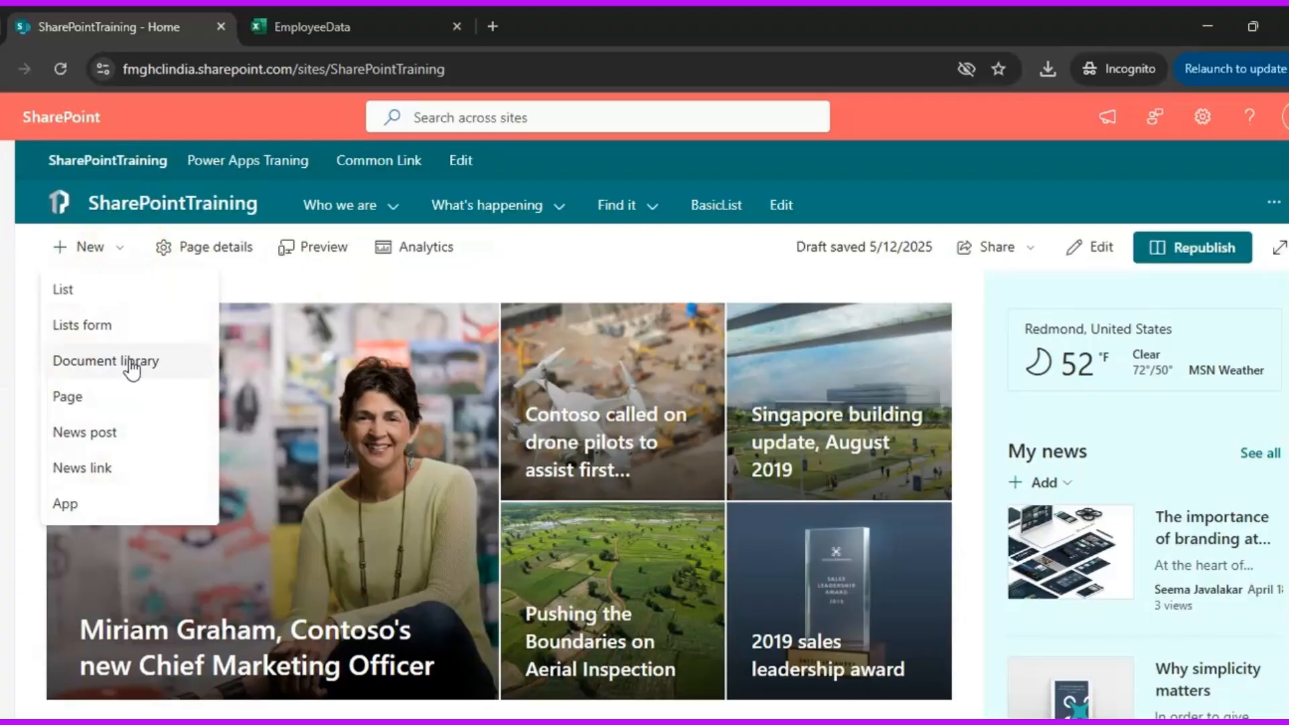
{"action": "left_click", "coordinate": [131, 367]}
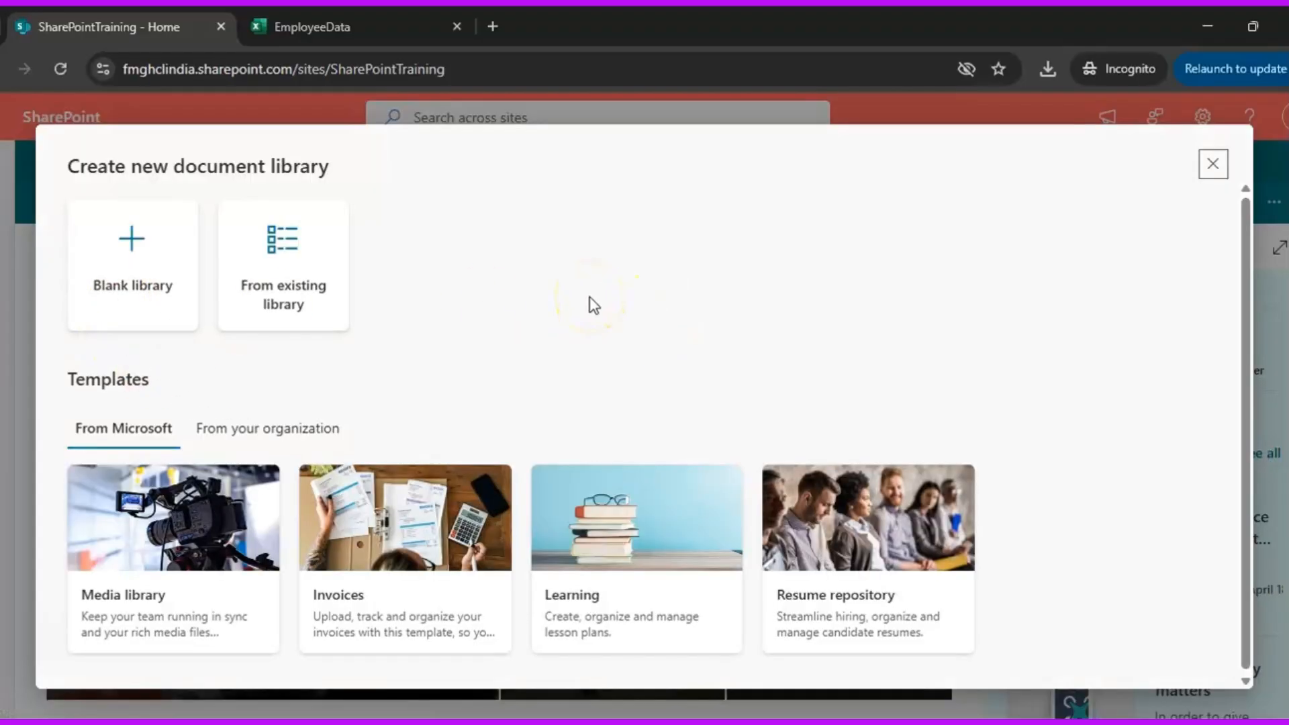
{"action": "left_click", "coordinate": [114, 254]}
{"action": "left_click", "coordinate": [519, 325]}
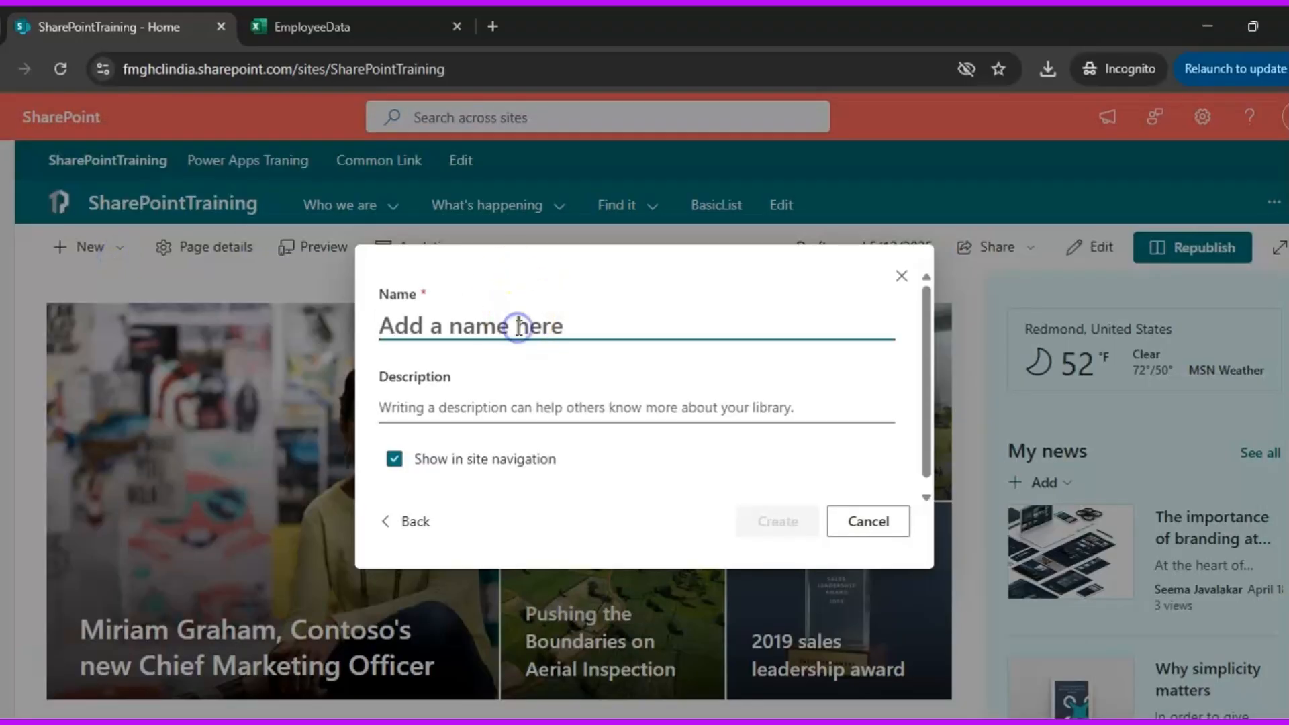
{"action": "type", "text": "BlankLibrary"}
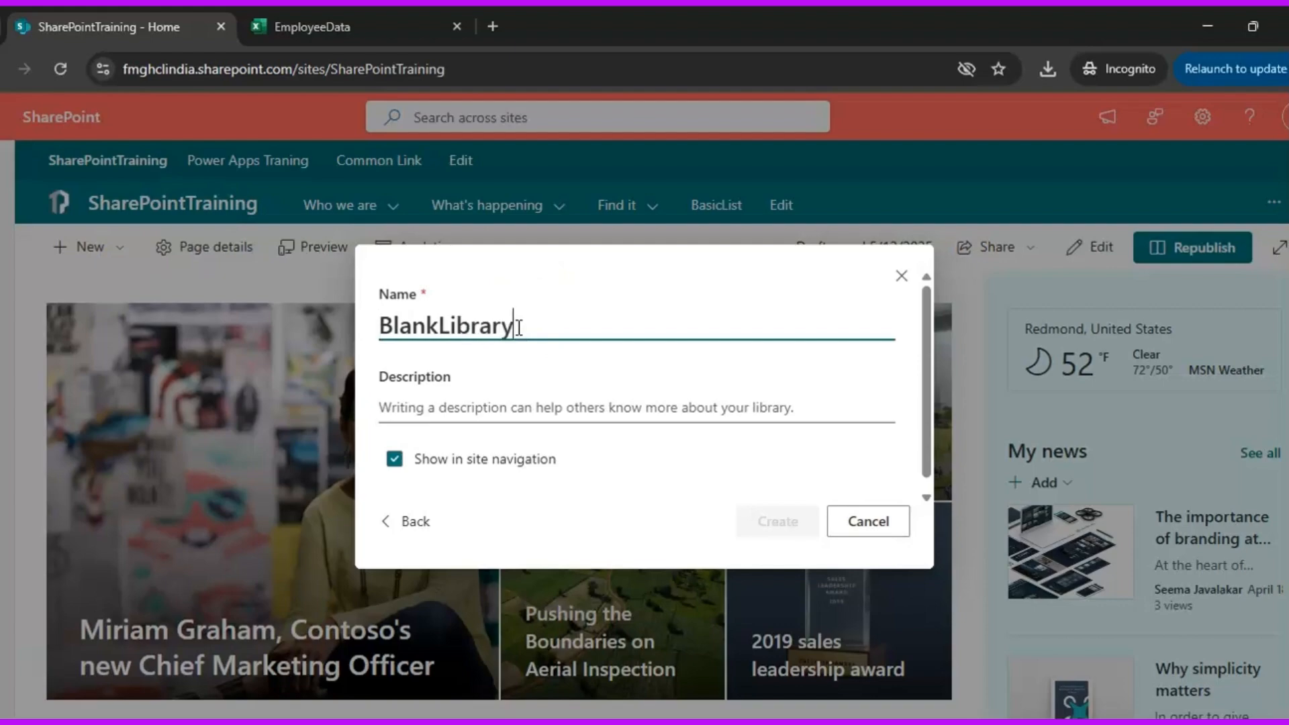
{"action": "left_click", "coordinate": [394, 460]}
{"action": "left_click", "coordinate": [791, 527]}
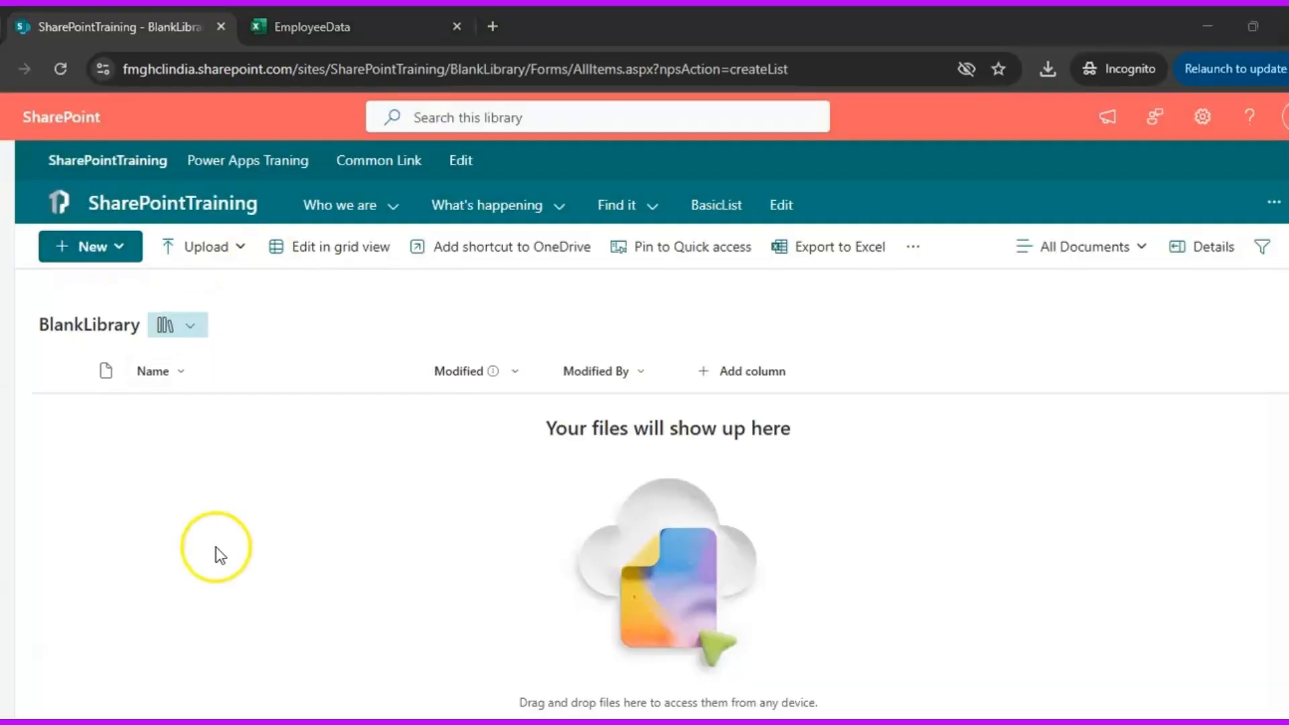
Upload the file EmployeeData.xlsx from the Downloads folder to BlankLibrary
{"action": "left_click", "coordinate": [218, 256]}
{"action": "left_click", "coordinate": [211, 288]}
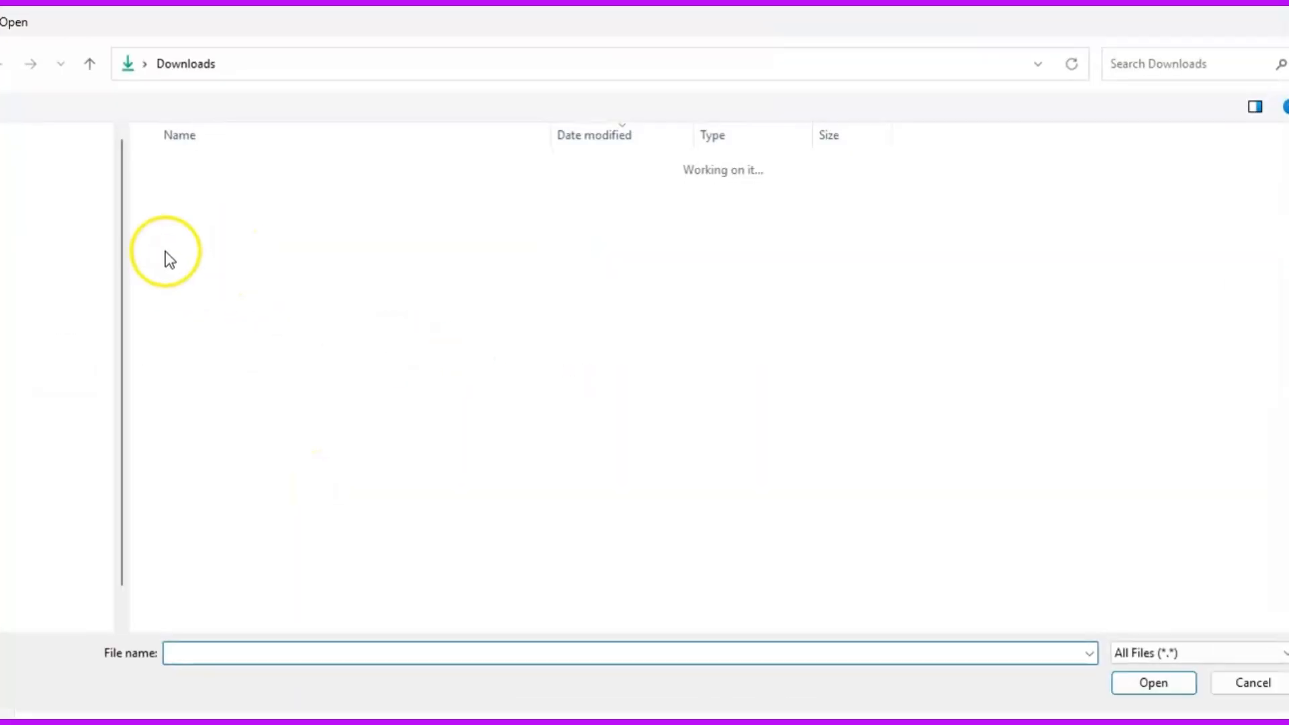
{"action": "left_click", "coordinate": [262, 195]}
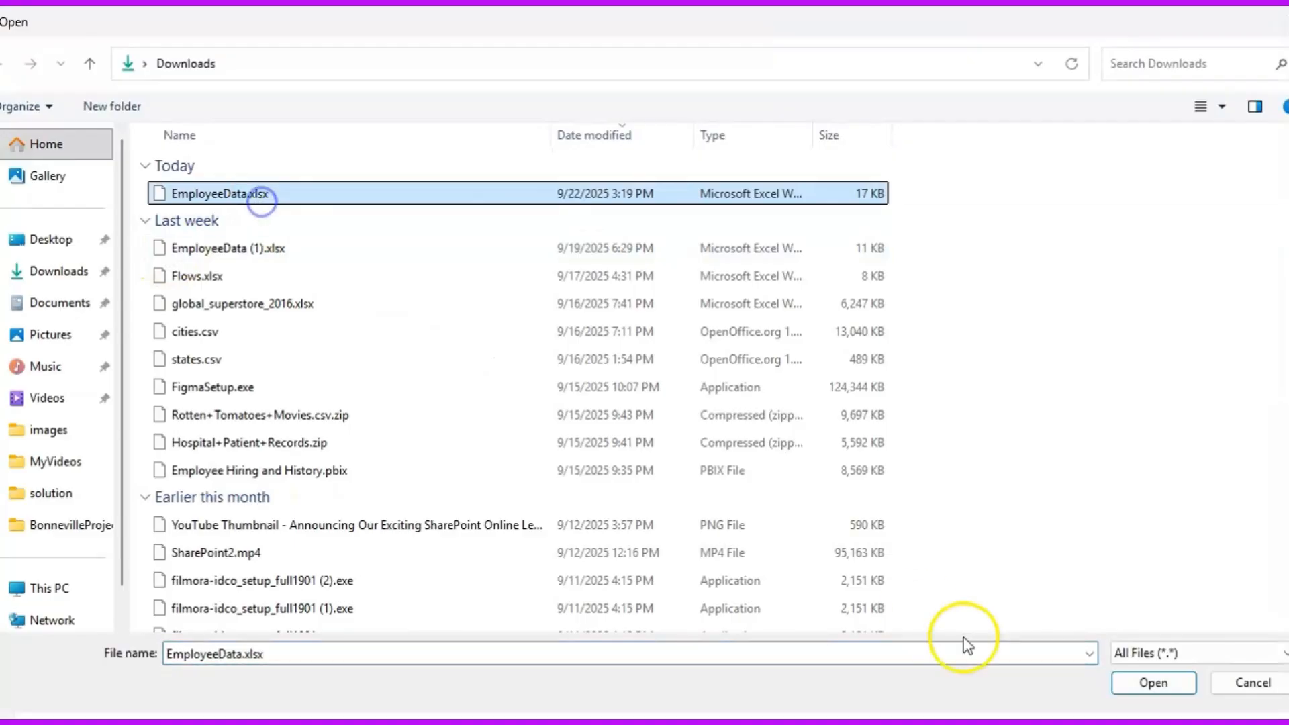
{"action": "left_click", "coordinate": [1153, 683]}
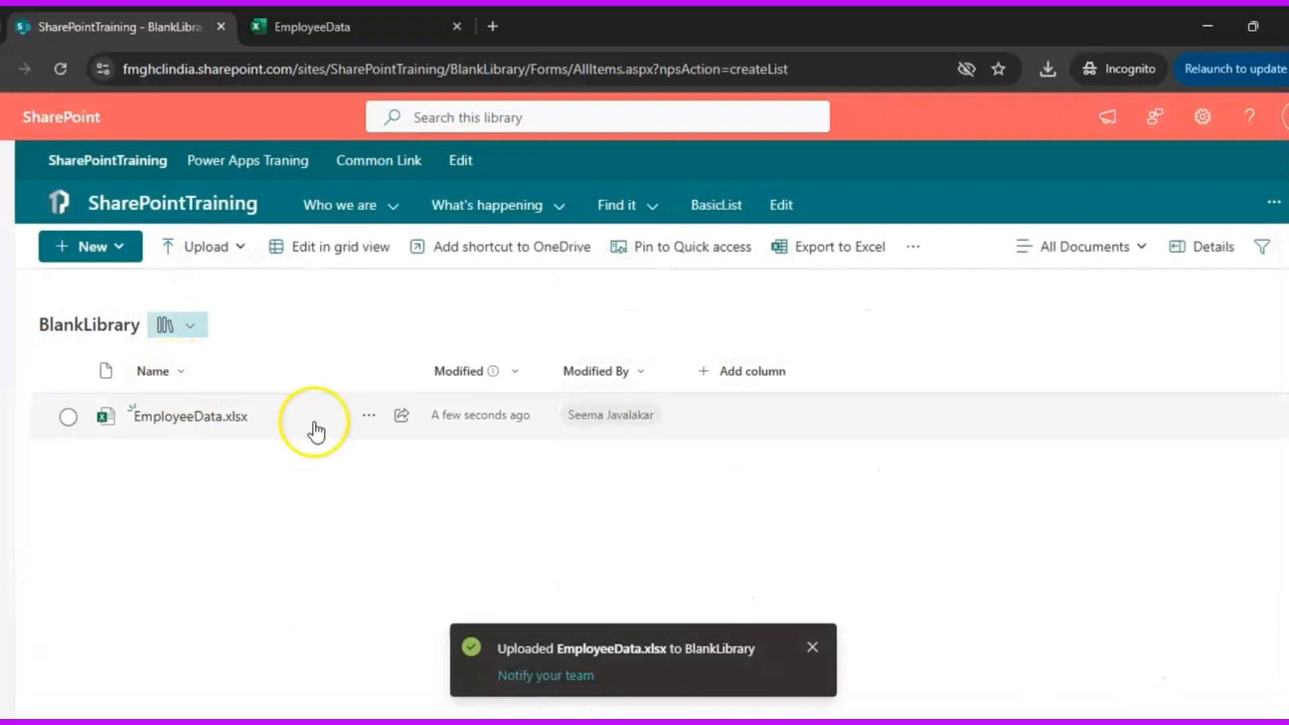
Add EmployeeData (1).xlsx from Downloads and css_Notes.docx, html_Notes.docx and html-css-reference.pdf from the CloudKaksha folder in File Explorer to BlankLibrary
{"action": "left_click", "coordinate": [1249, 25]}
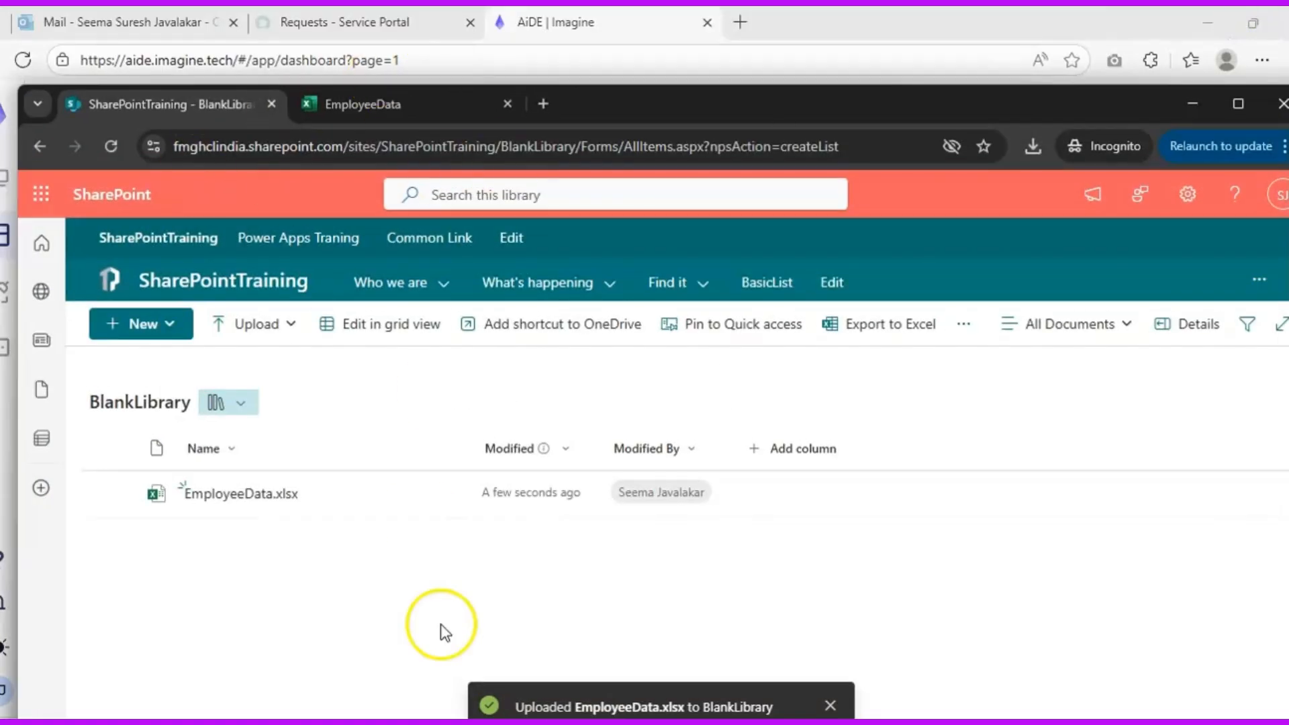
{"action": "left_click", "coordinate": [625, 723]}
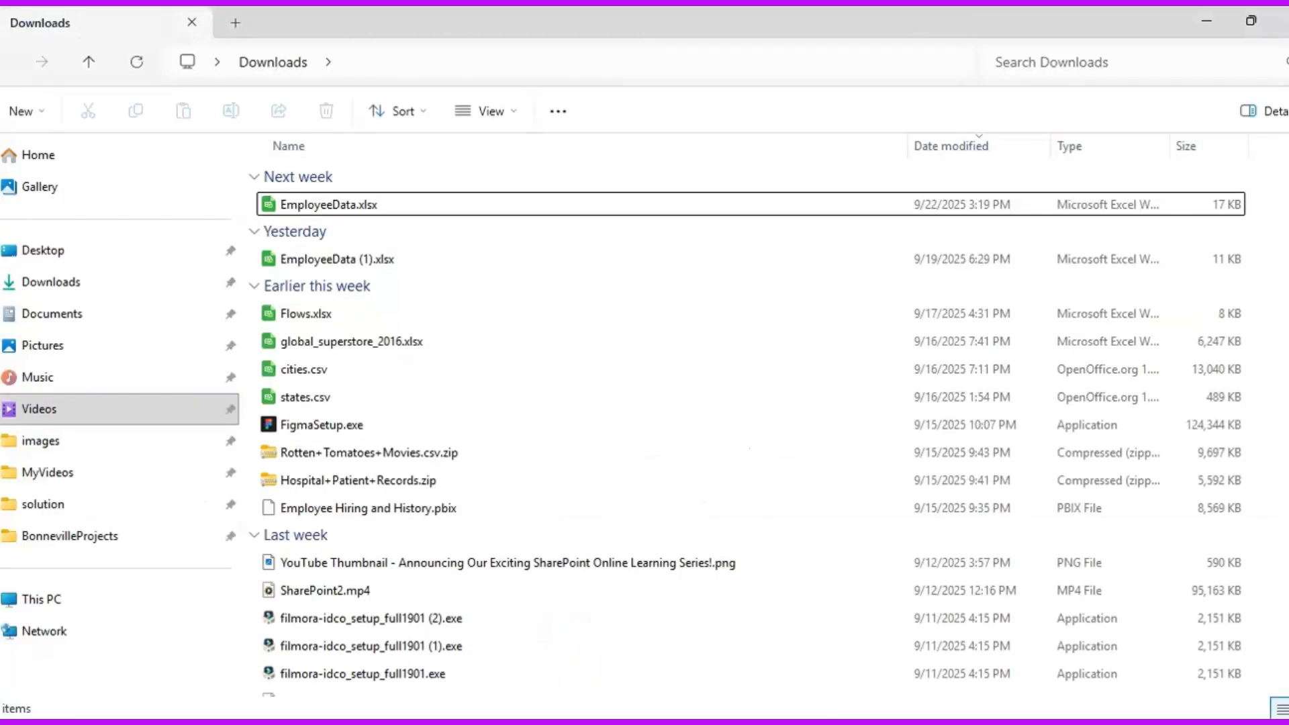
{"action": "left_click", "coordinate": [320, 261]}
{"action": "left_click_drag", "start_coordinate": [717, 709], "coordinate": [423, 570]}
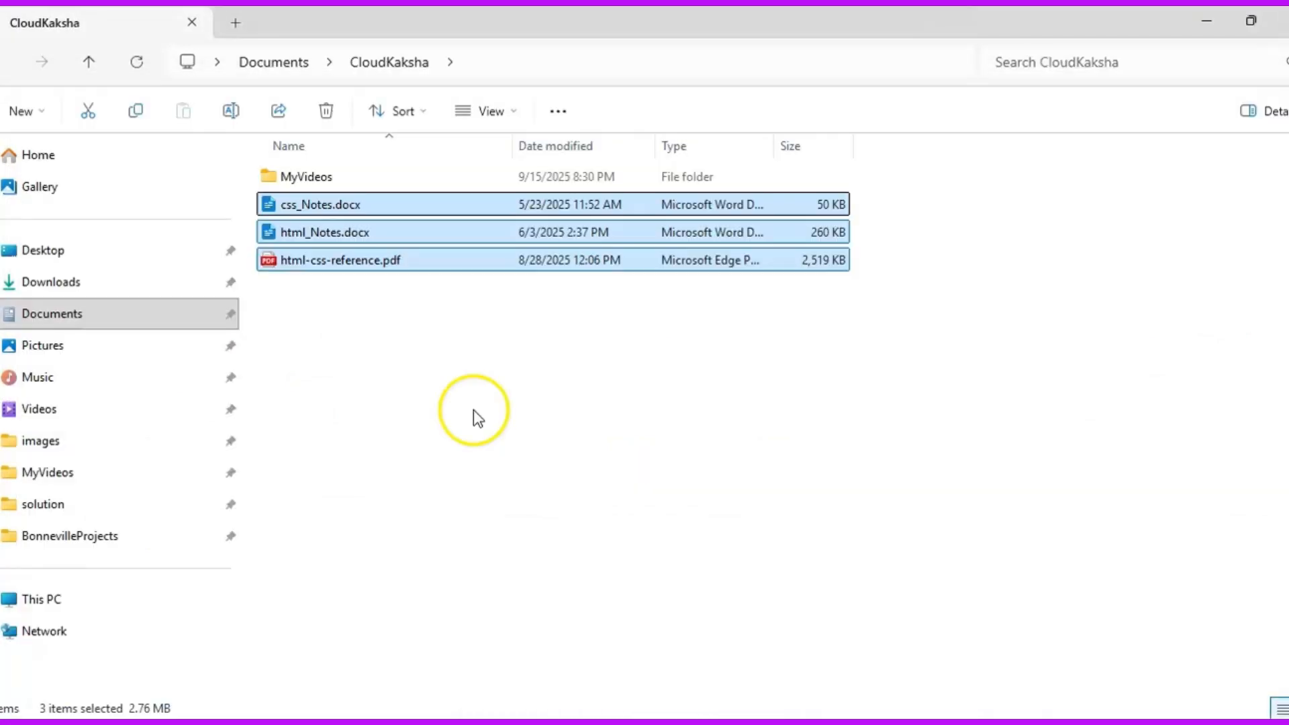
{"action": "left_click_drag", "start_coordinate": [319, 232], "coordinate": [433, 578]}
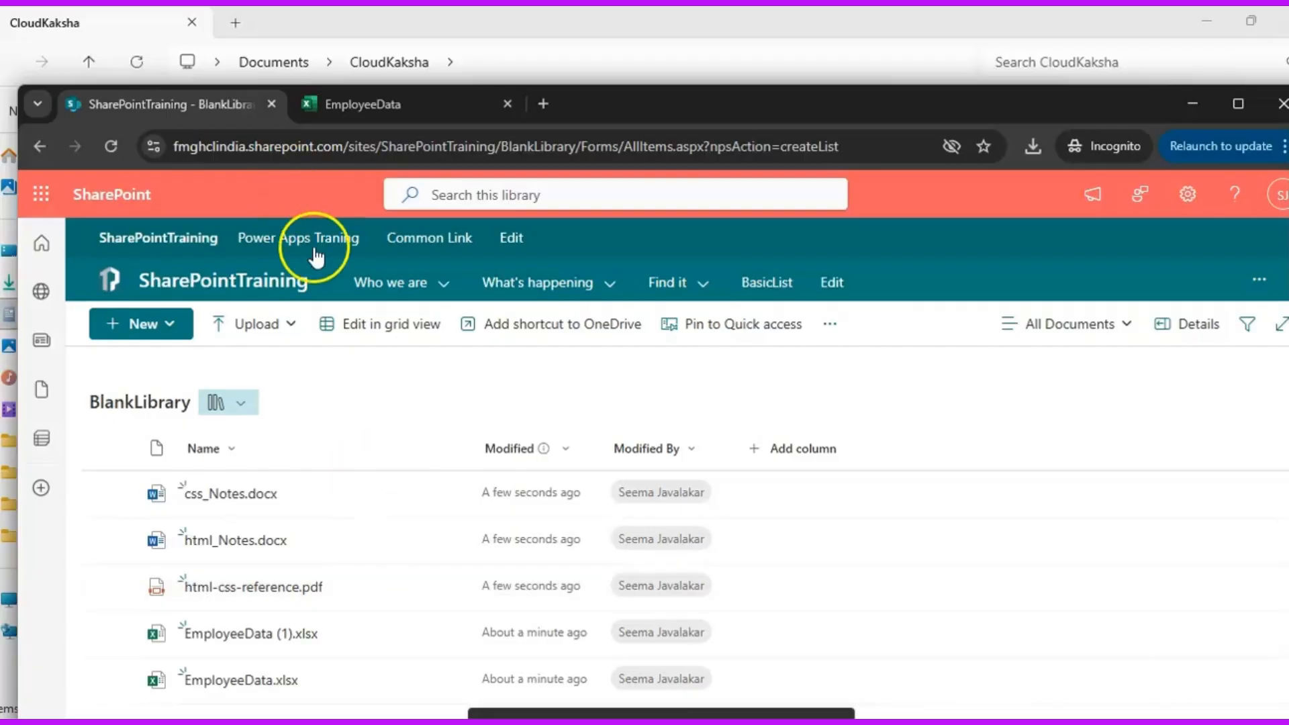
Create a folder named Folder in BlankLibrary, keeping the default yellow color, and open it
{"action": "left_click", "coordinate": [184, 341]}
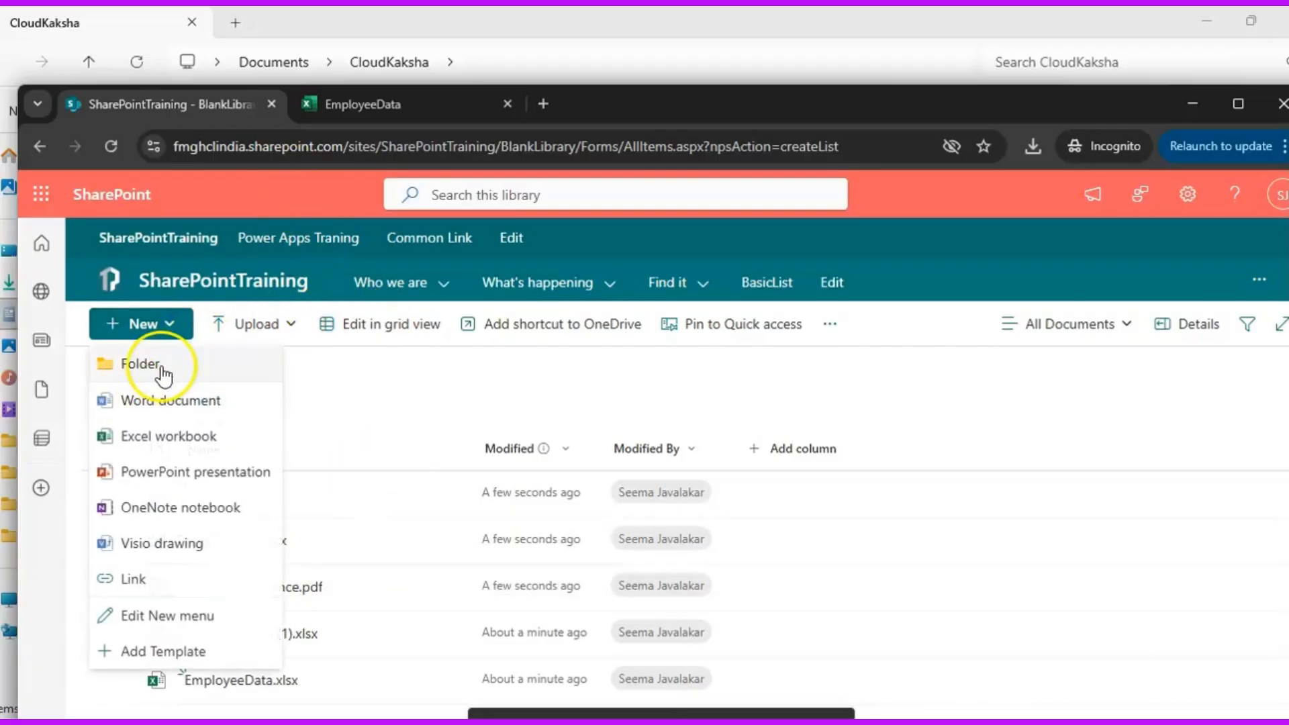
{"action": "left_click", "coordinate": [163, 363]}
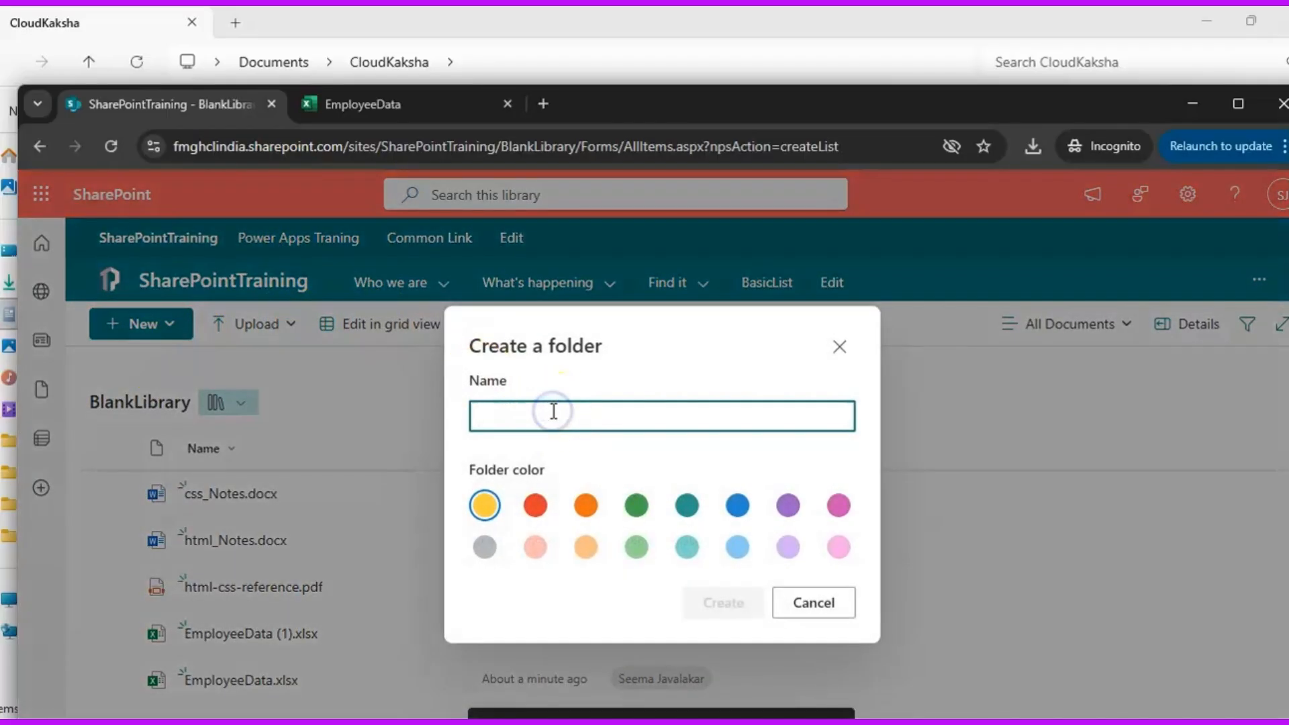
{"action": "type", "text": "Folder"}
{"action": "left_click", "coordinate": [738, 608]}
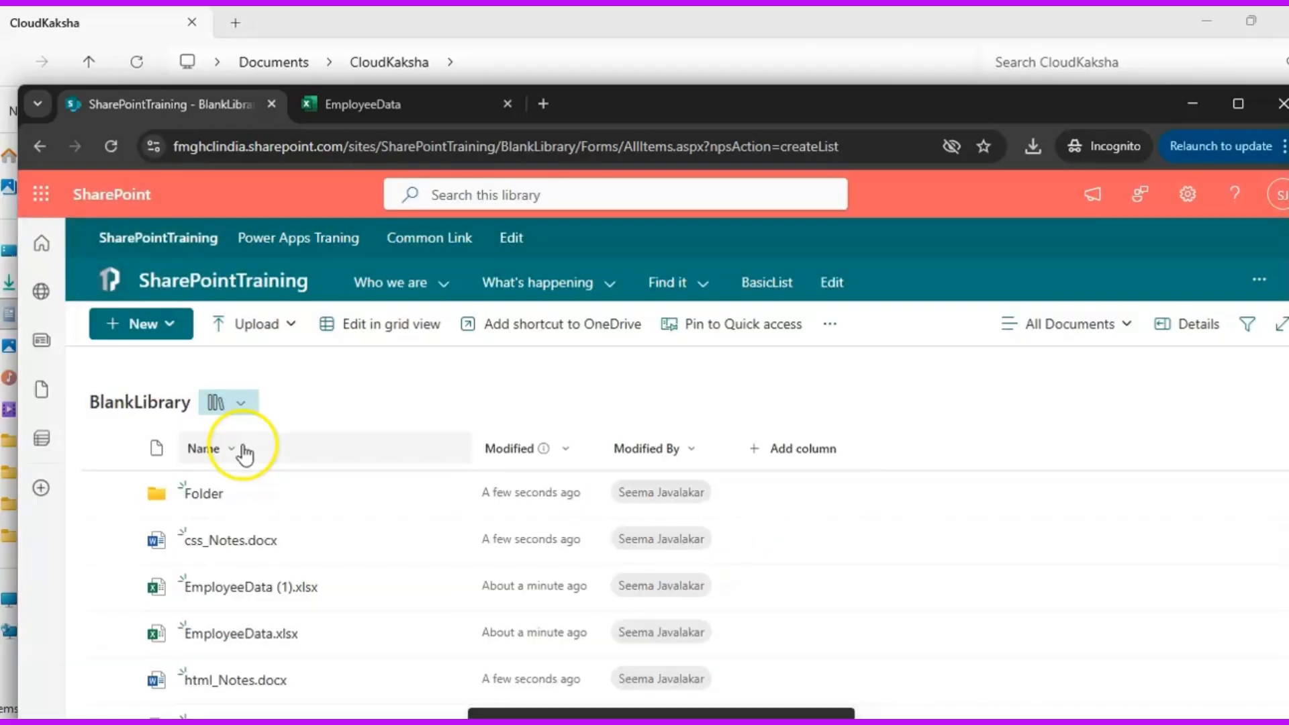
{"action": "left_click", "coordinate": [205, 493]}
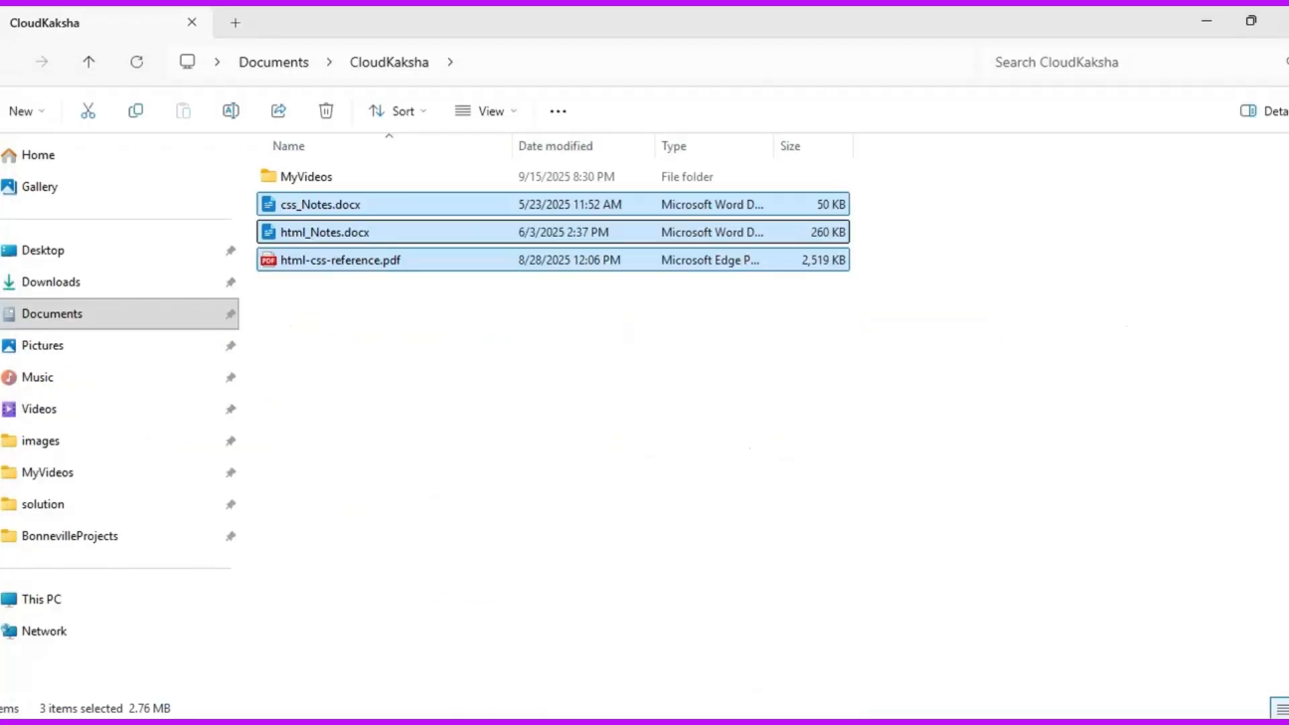
Try to add the InvestmentProof folder from Documents in File Explorer to the open library folder
{"action": "left_click", "coordinate": [443, 426]}
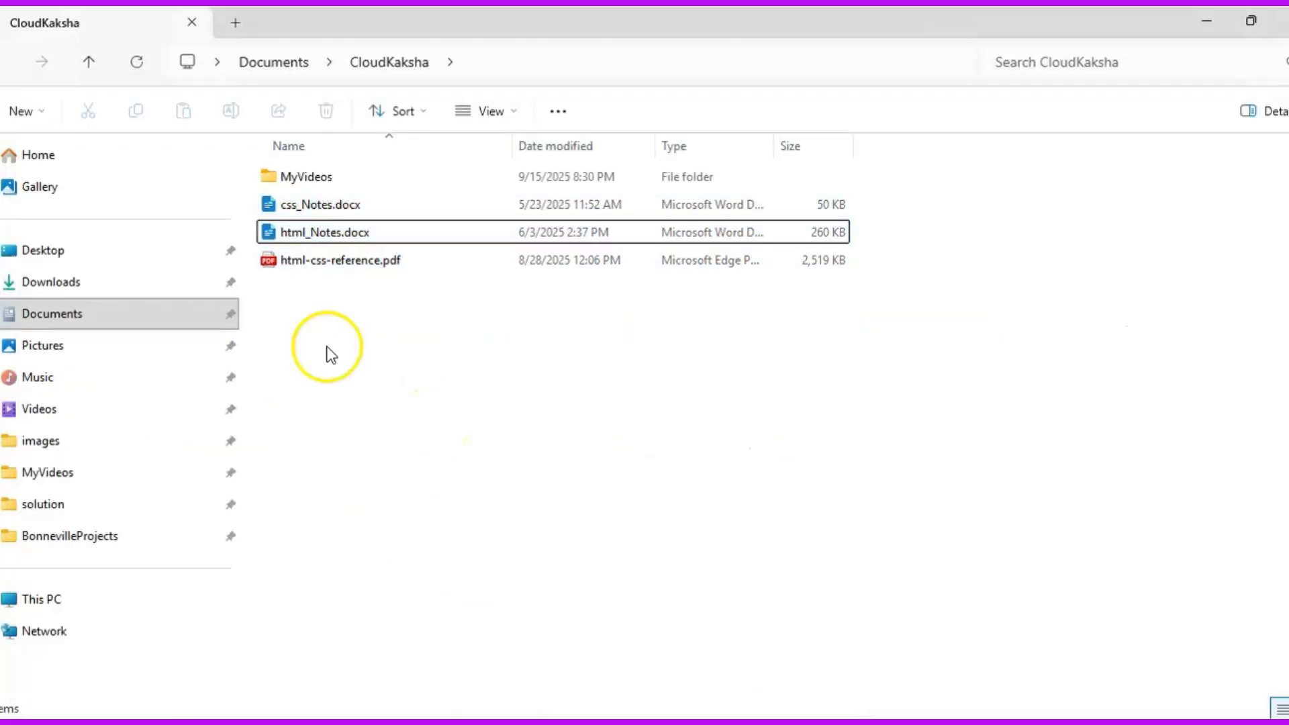
{"action": "left_click", "coordinate": [340, 307]}
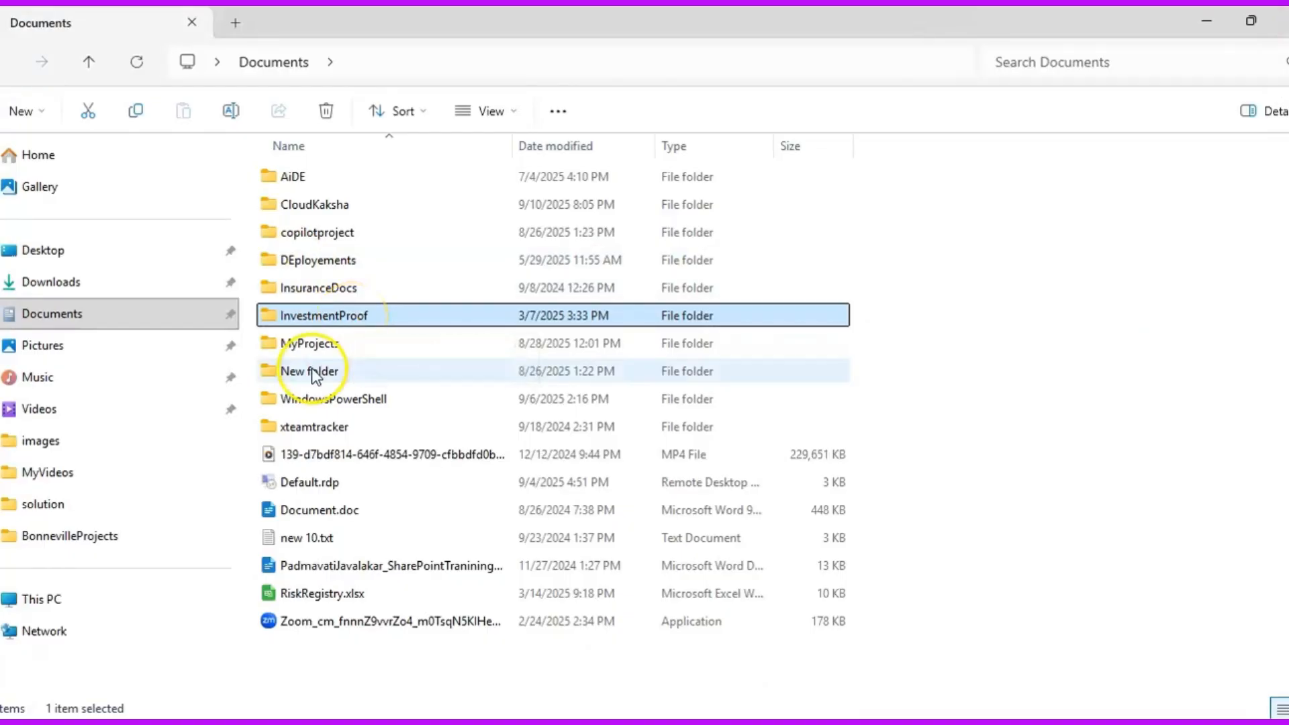
{"action": "left_click_drag", "start_coordinate": [397, 314], "coordinate": [674, 679]}
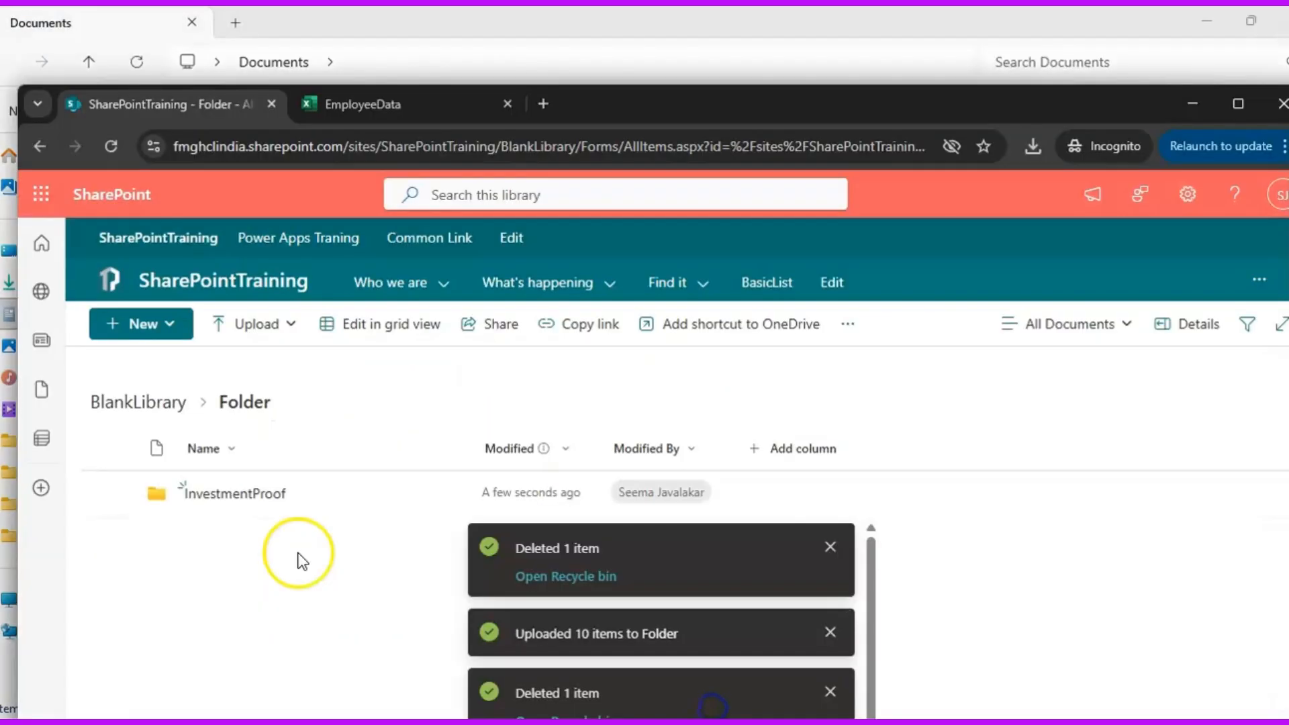
Return to the home page of the SharePointTraining site in the browser
{"action": "left_click", "coordinate": [211, 280]}
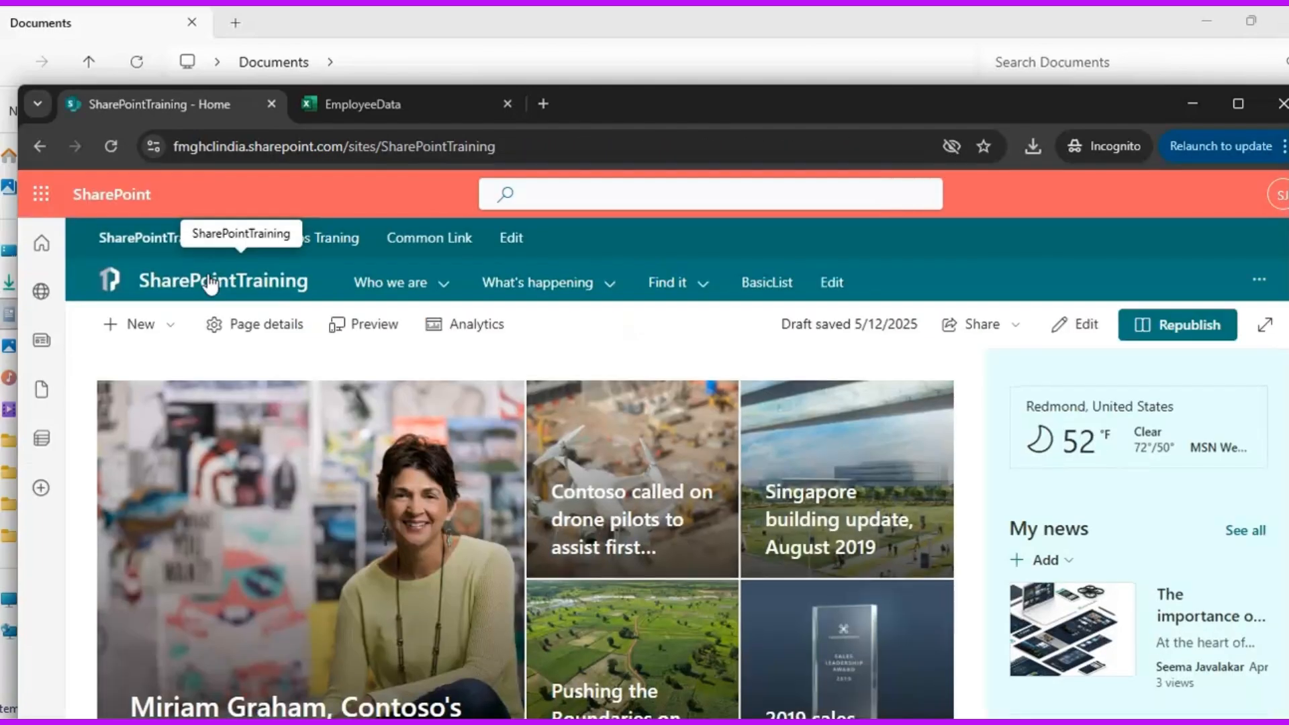
{"action": "left_click", "coordinate": [51, 723]}
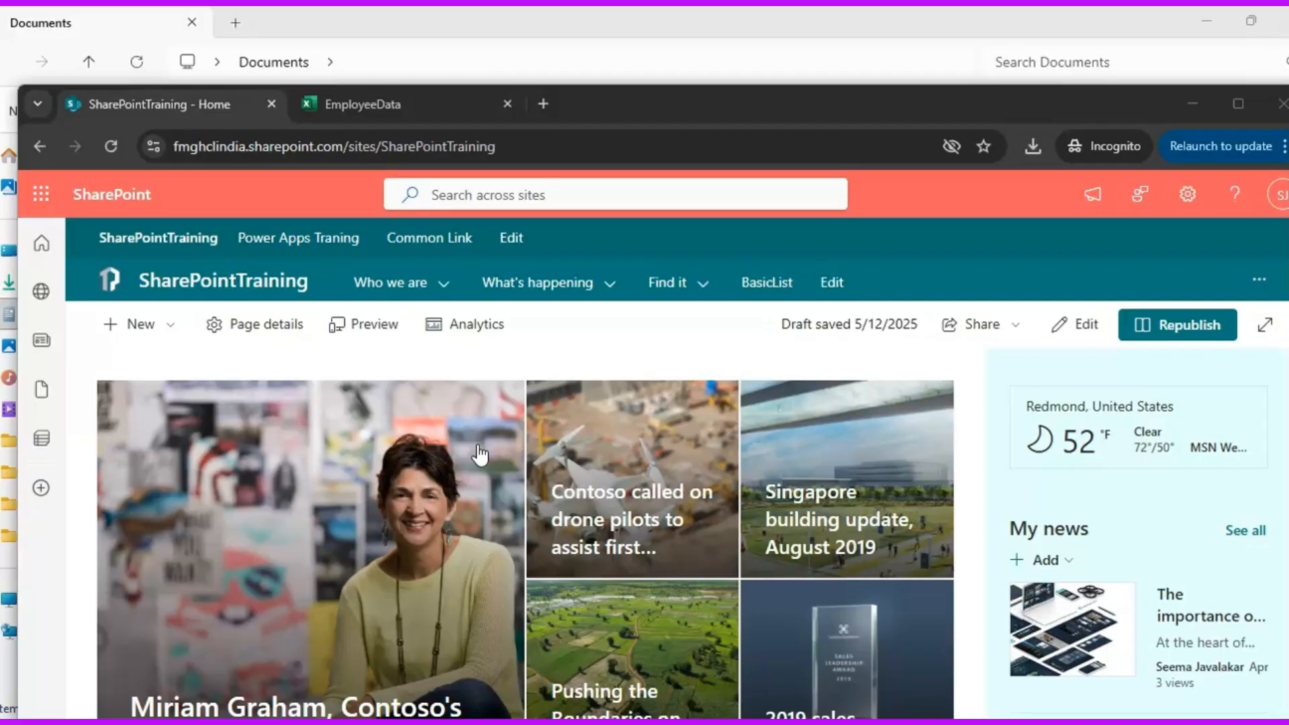
{"action": "left_click", "coordinate": [447, 459]}
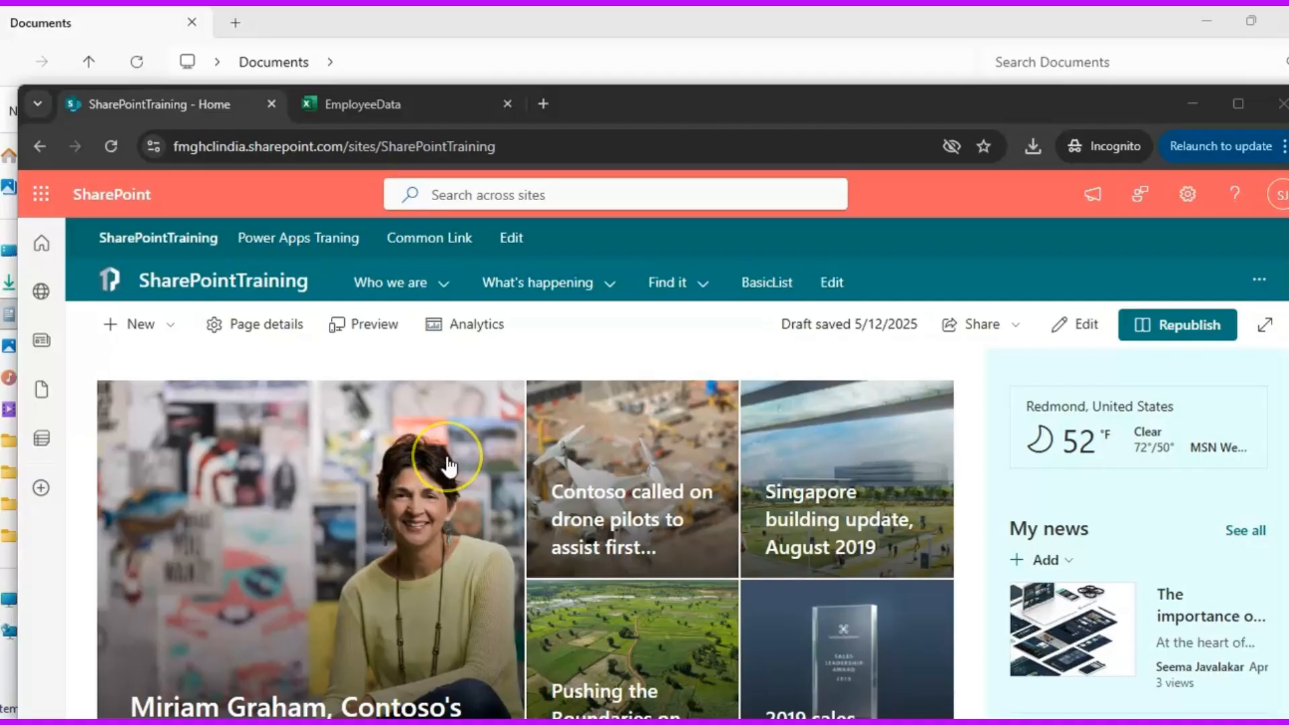